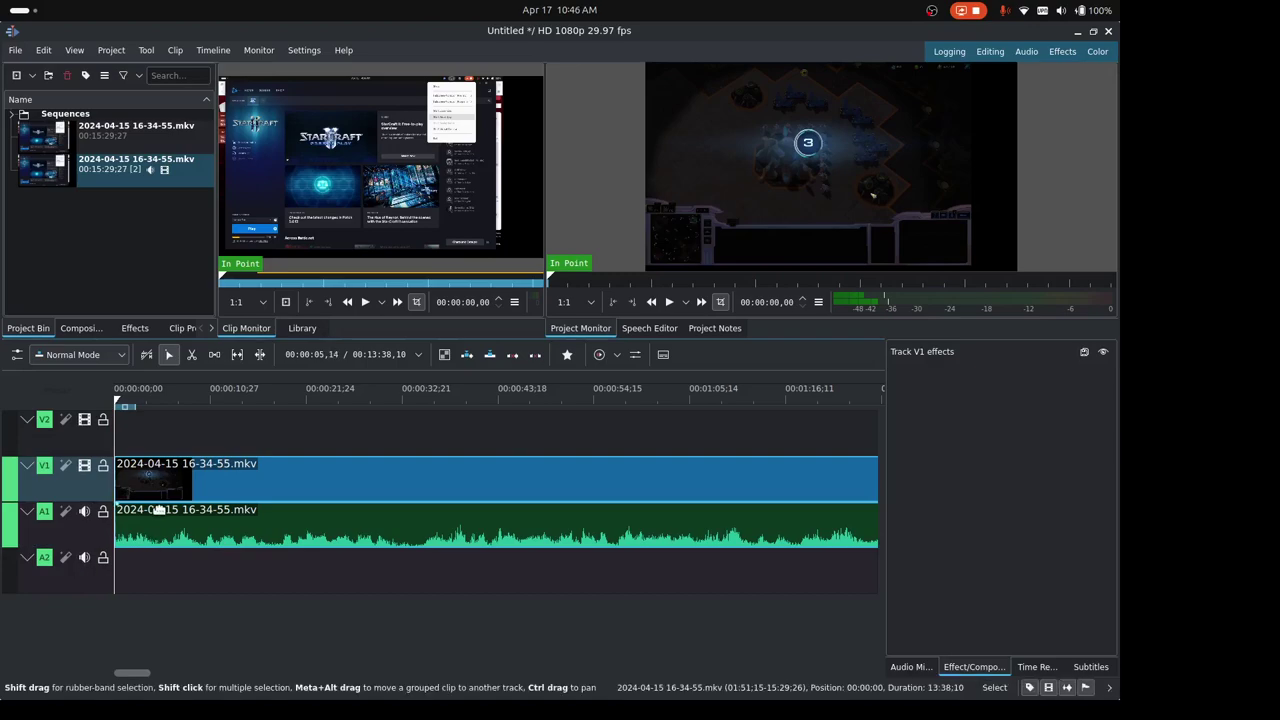
pyautogui.click(212, 469)
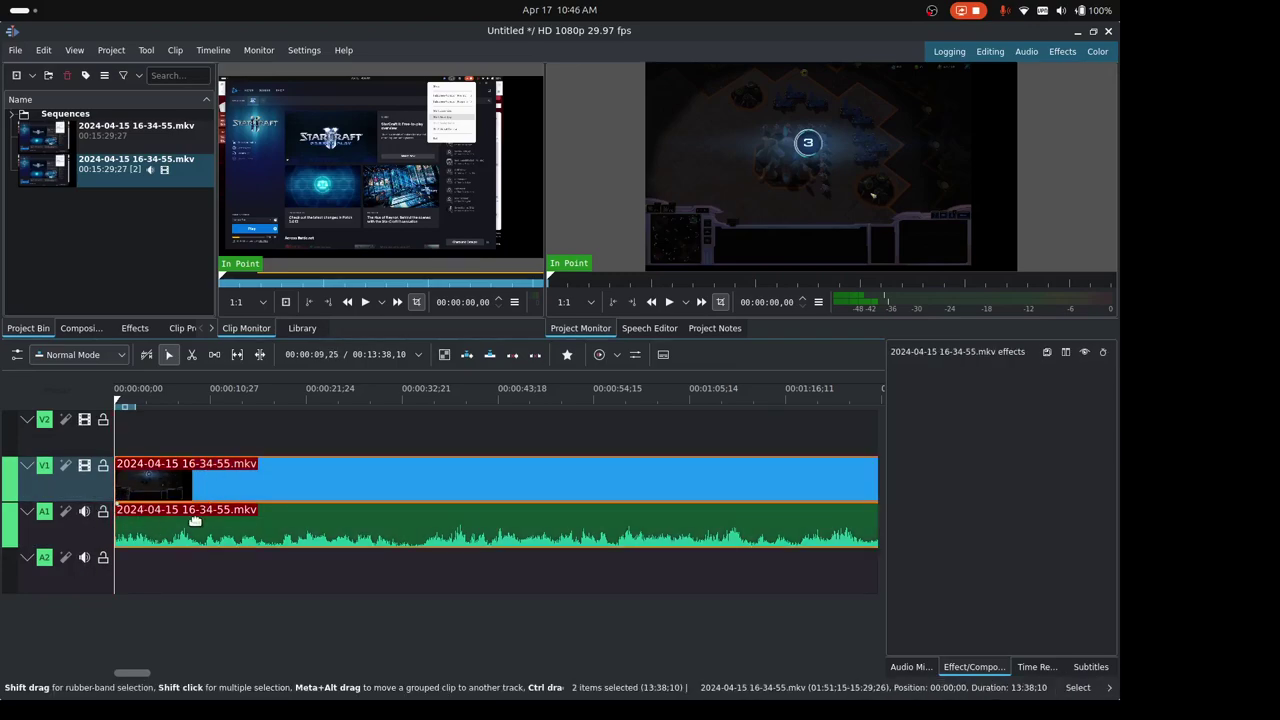
# Step: Delete the empty A2 audio track, leaving only V2, V1 and A1
pyautogui.rightClick(73, 574)
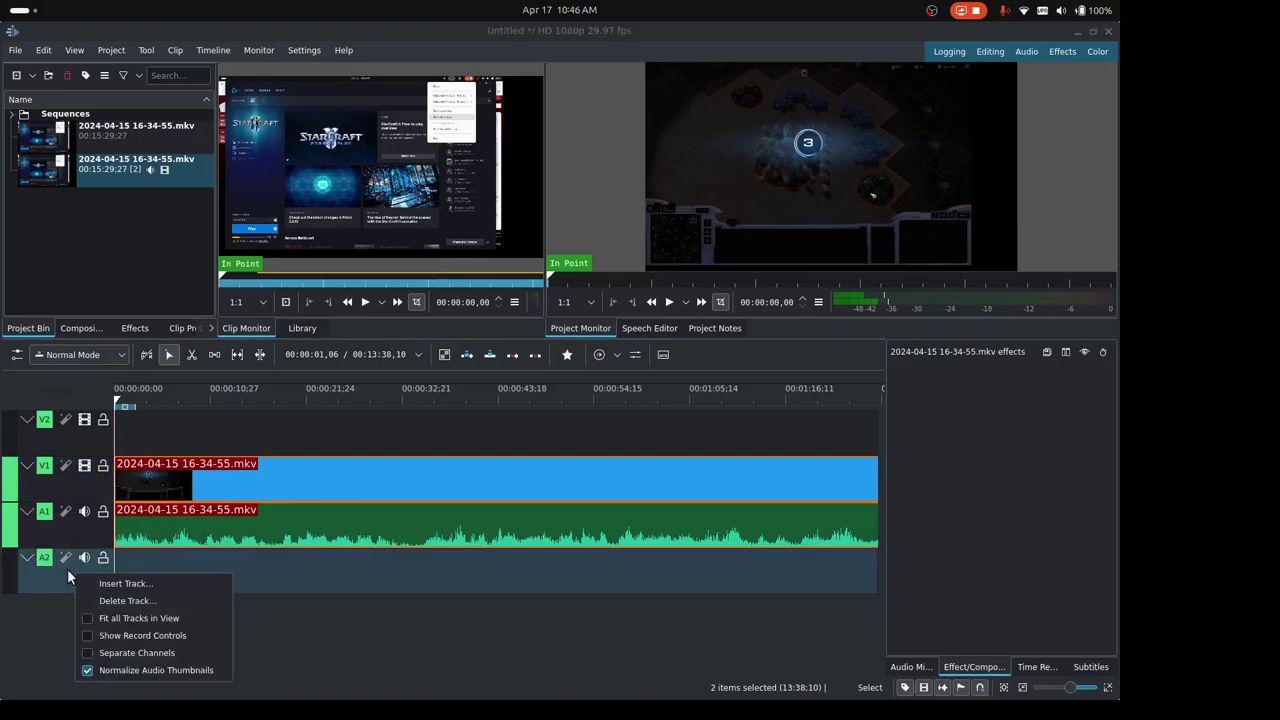
pyautogui.click(105, 601)
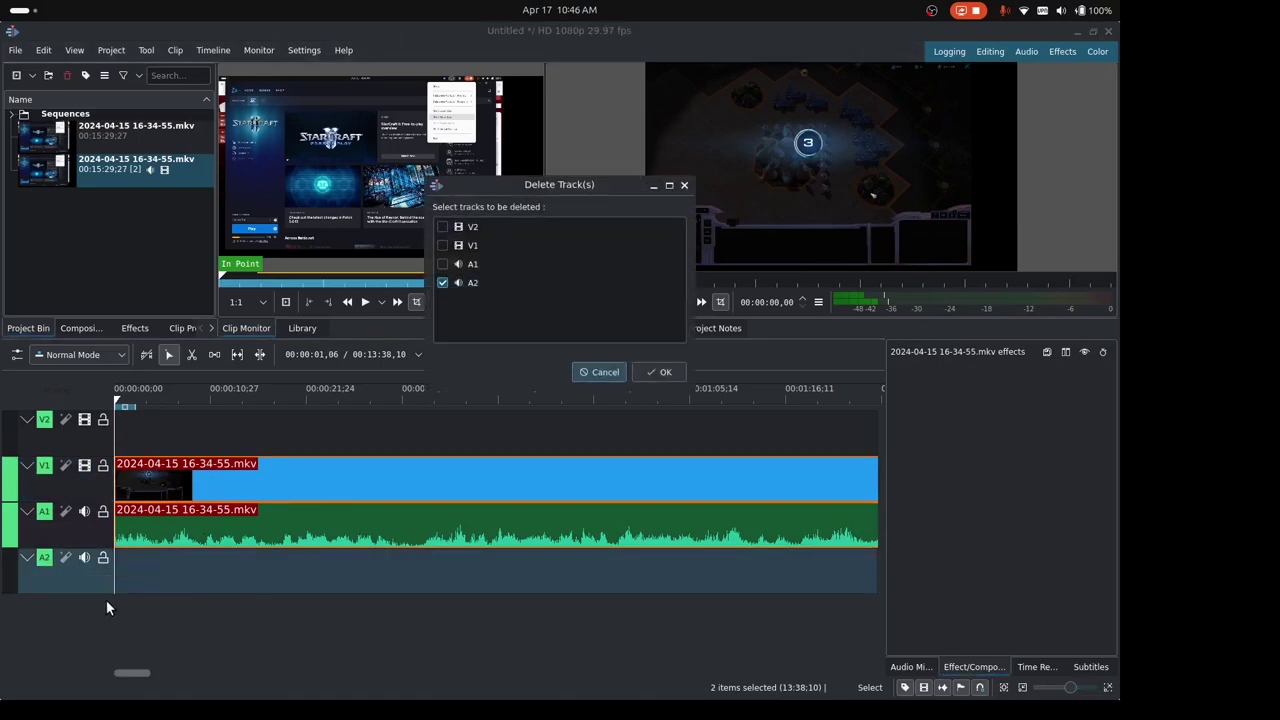
pyautogui.click(658, 372)
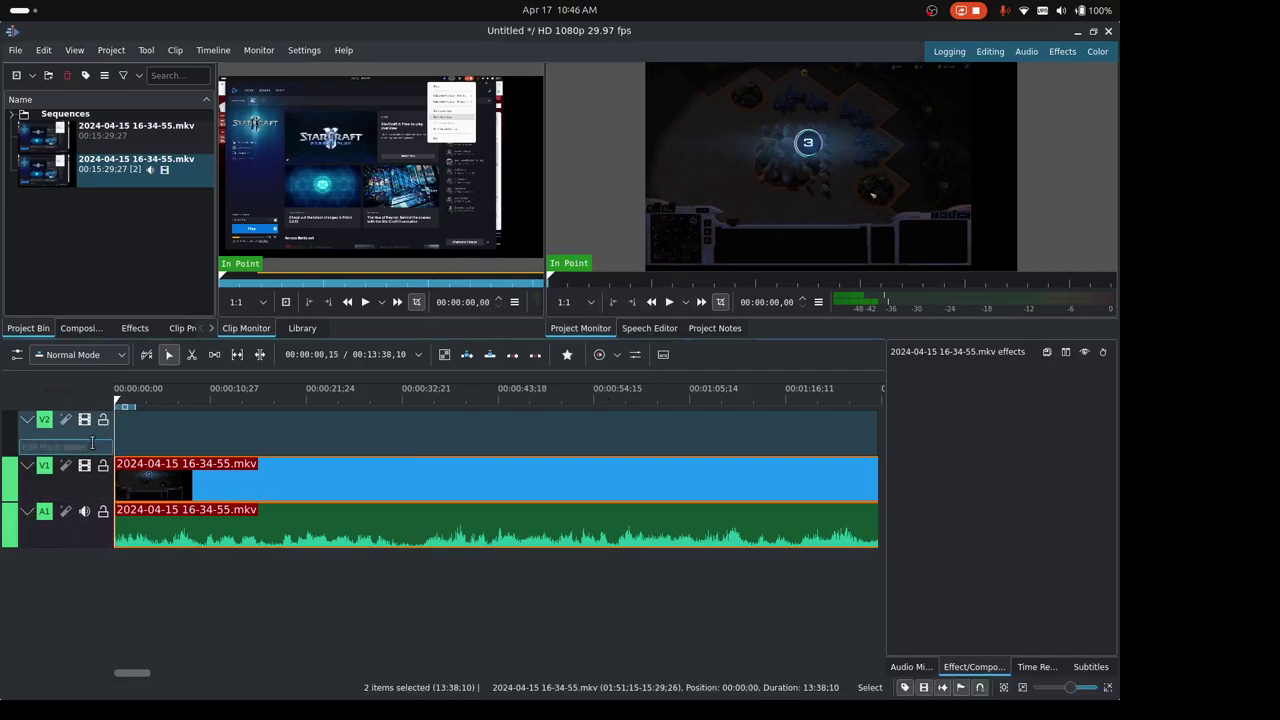
# Step: Insert a new empty audio track A2 below A1 and return the playhead to the start
pyautogui.click(135, 430)
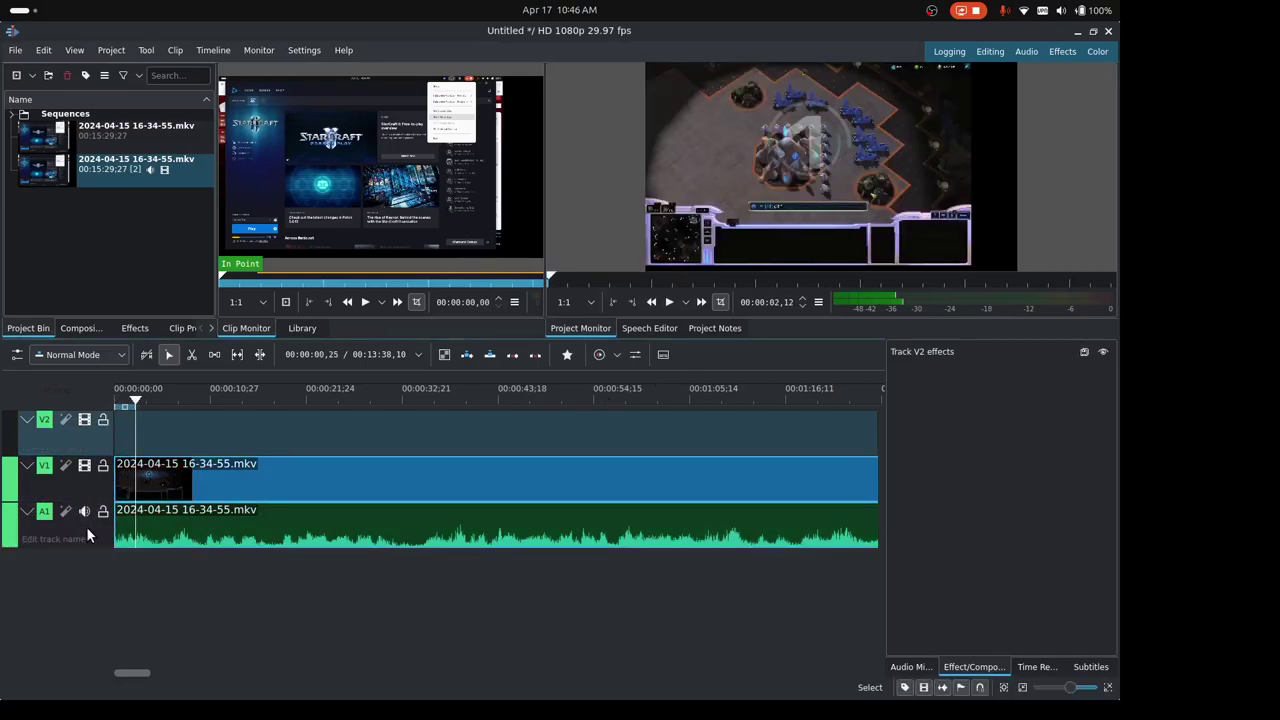
pyautogui.rightClick(87, 531)
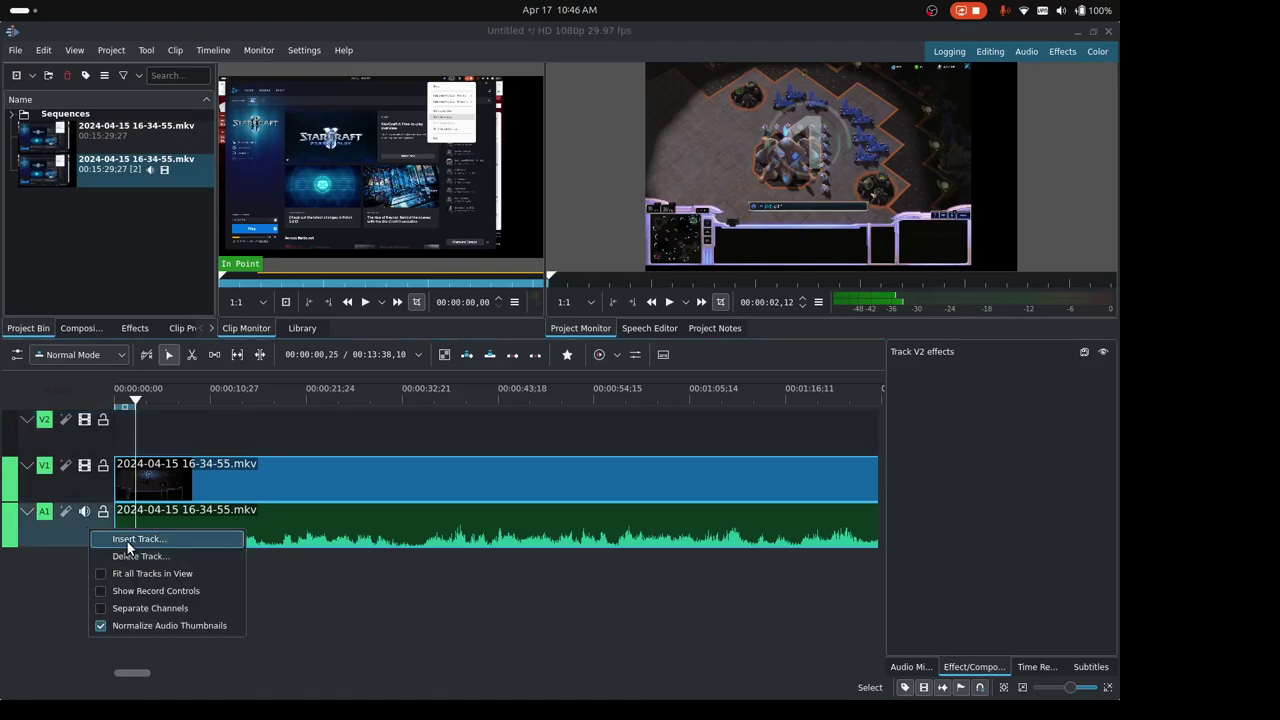
pyautogui.click(127, 541)
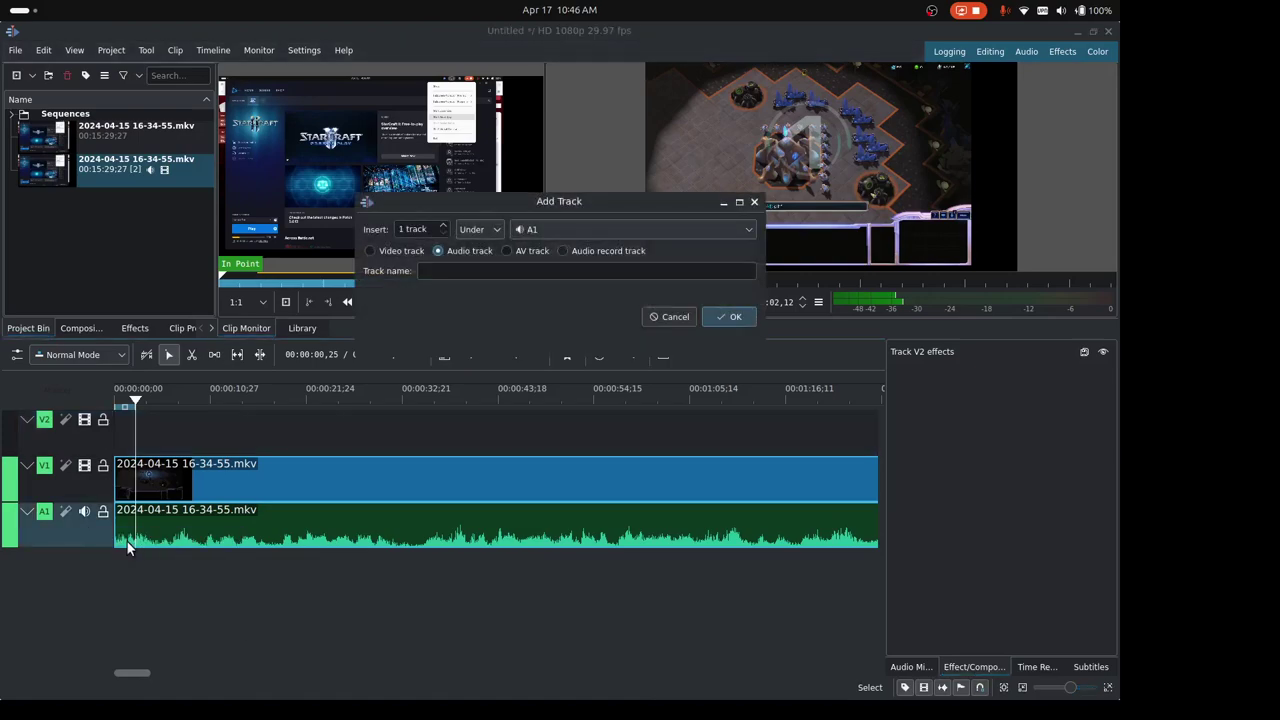
pyautogui.click(734, 317)
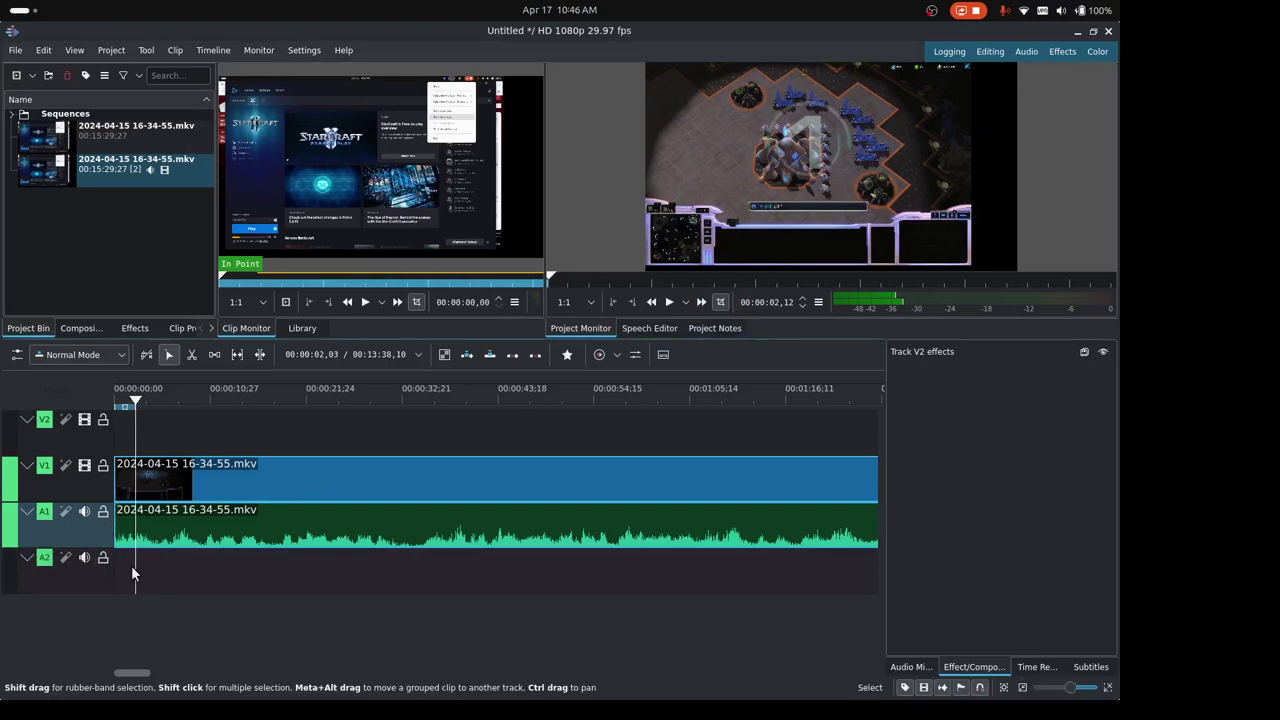
pyautogui.press('Home')
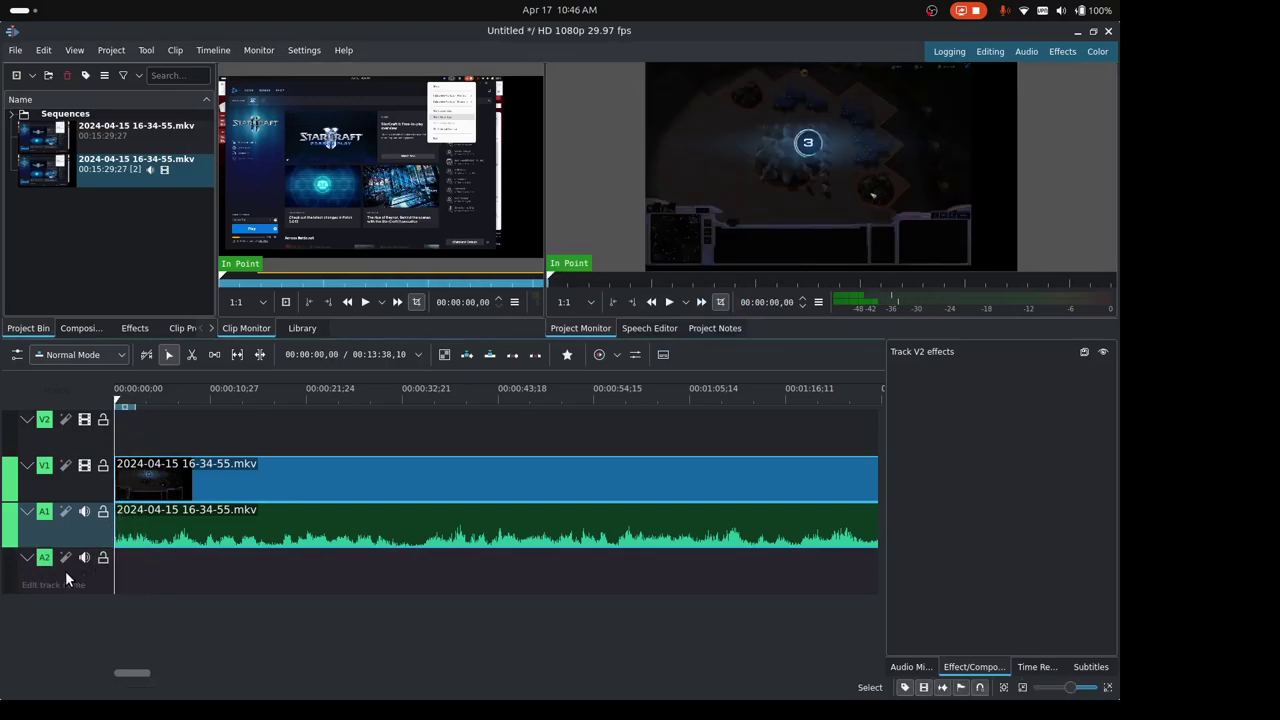
# Step: With A2 selected, show the Audio Mixer with A1, A2 and Master strips, and resize its dock
pyautogui.click(65, 572)
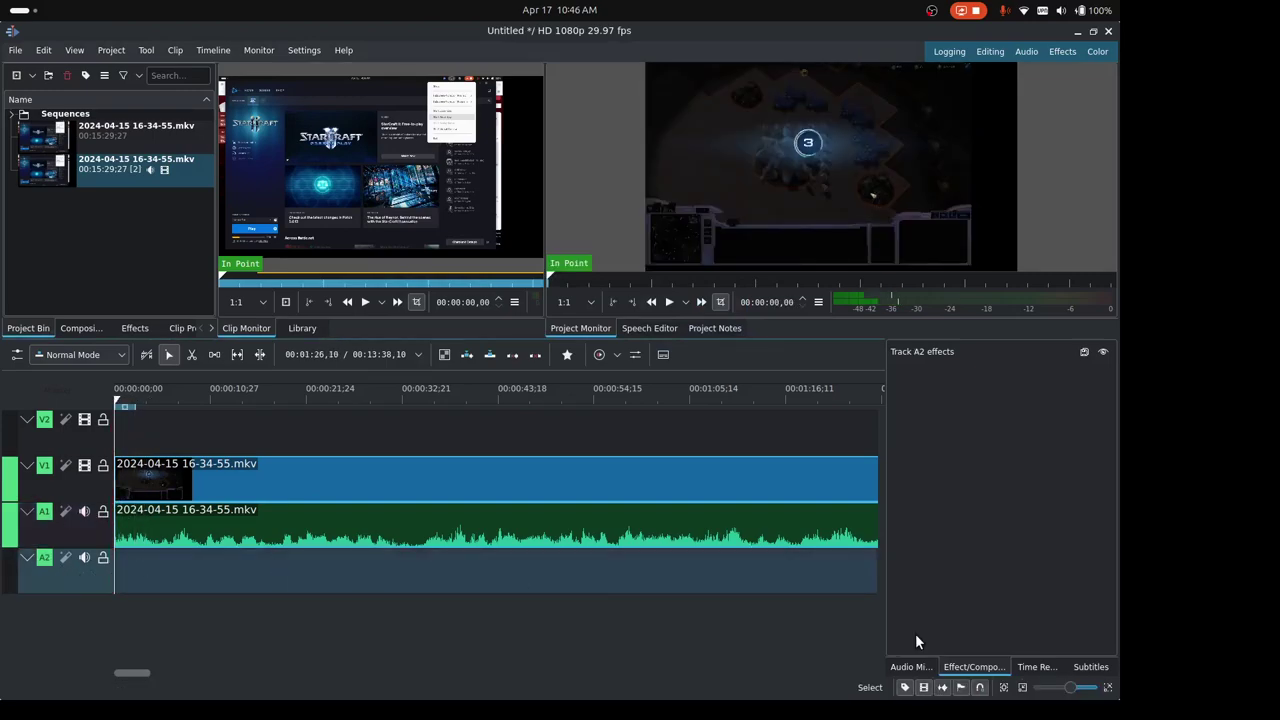
pyautogui.click(911, 667)
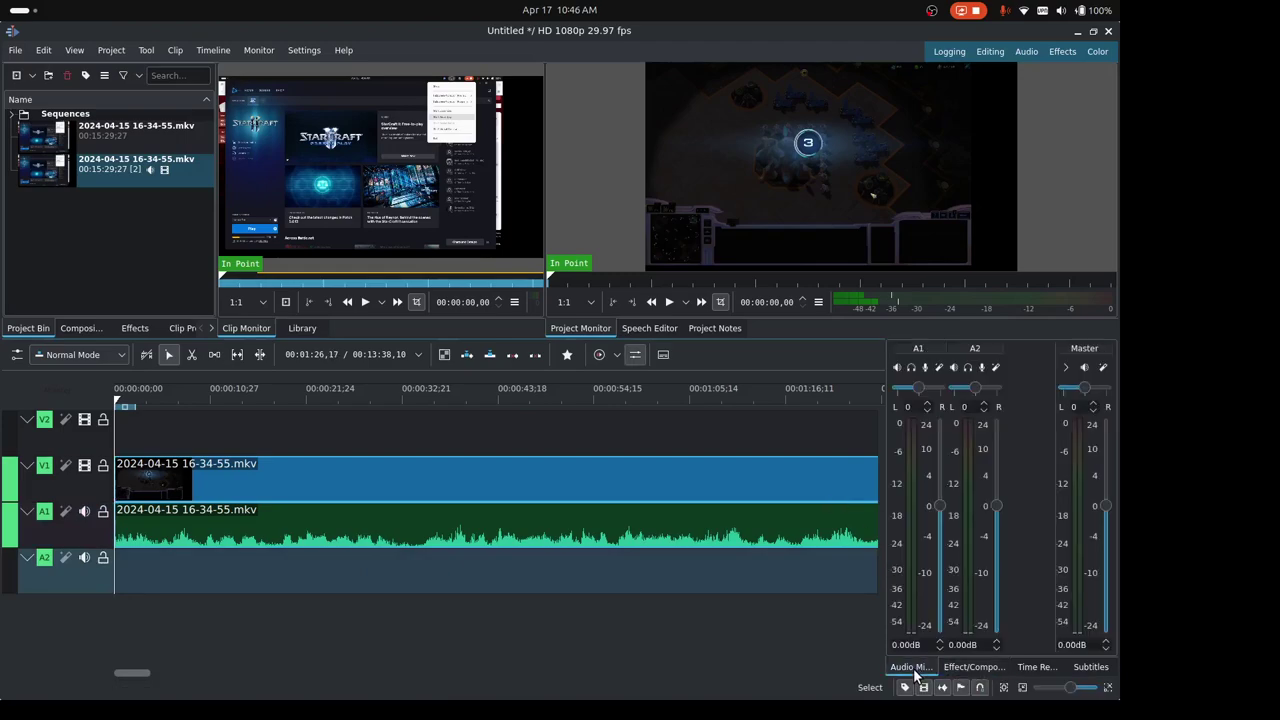
pyautogui.moveTo(880, 614); pyautogui.dragTo(760, 632)
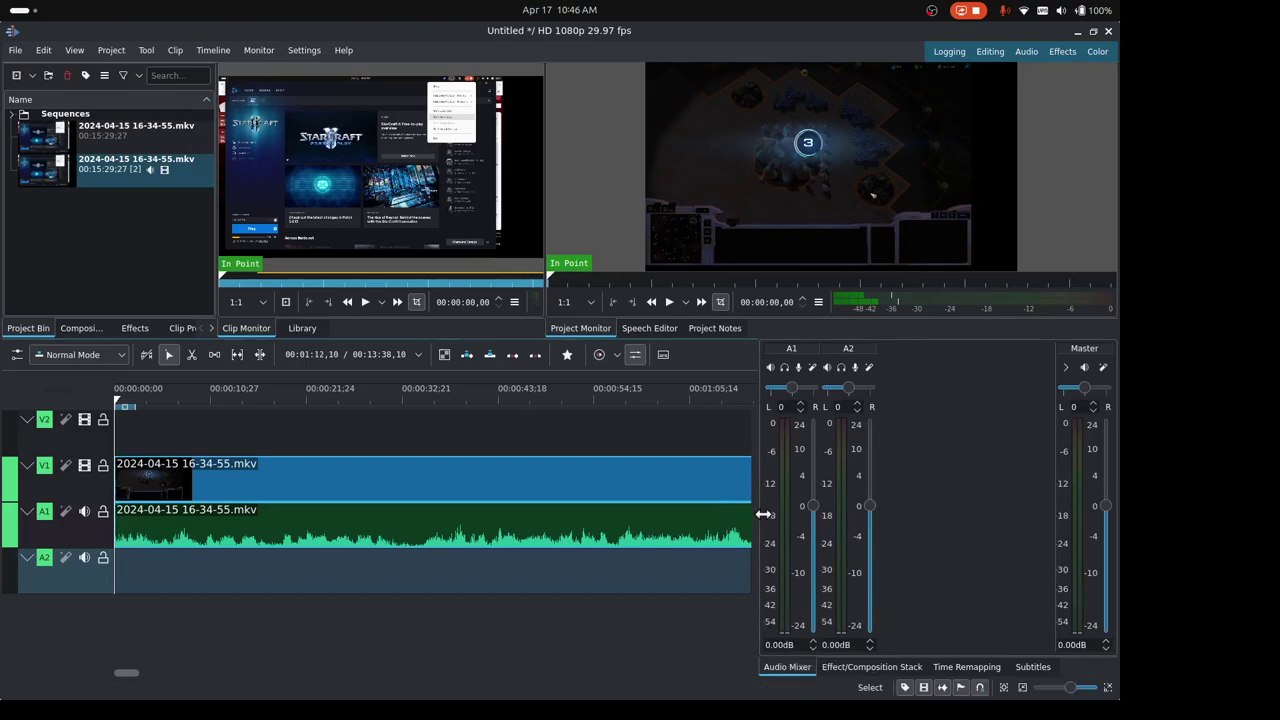
pyautogui.moveTo(766, 516); pyautogui.dragTo(868, 516)
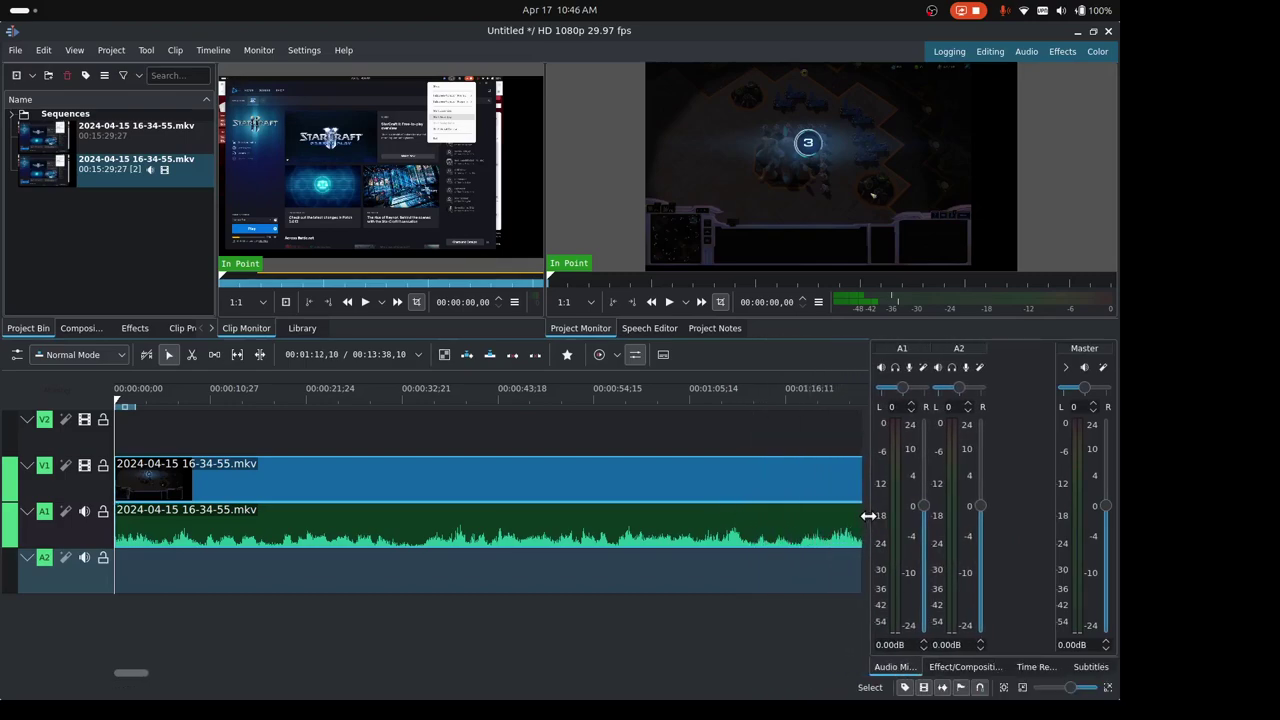
# Step: Record a 23-second voiceover, capture0000.wav, on A2 from the start, pausing once midway
pyautogui.click(965, 369)
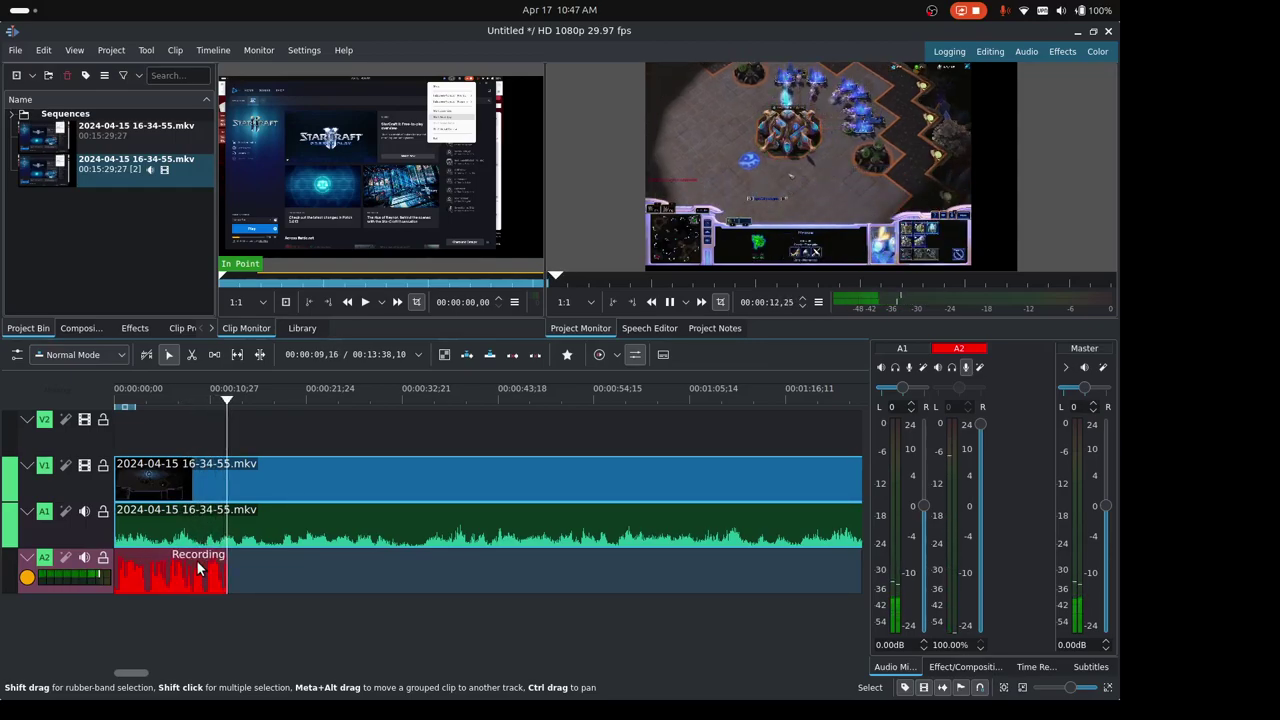
pyautogui.press('space')
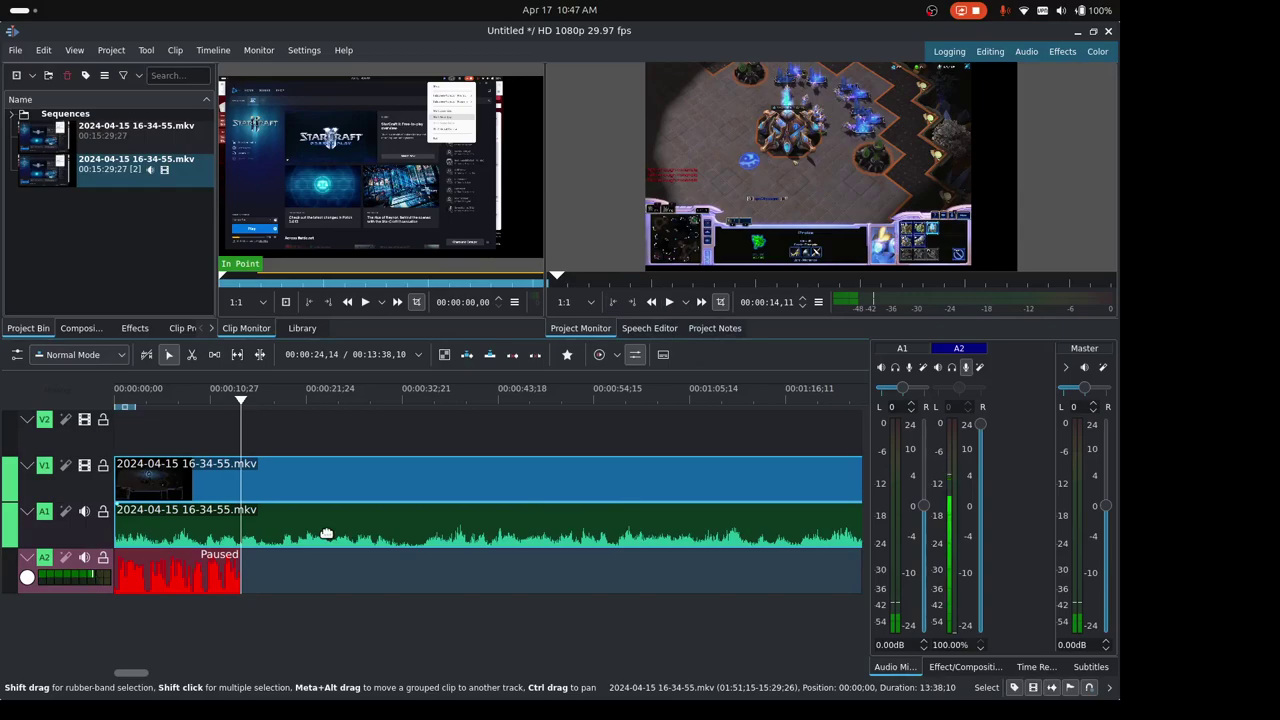
pyautogui.press('space')
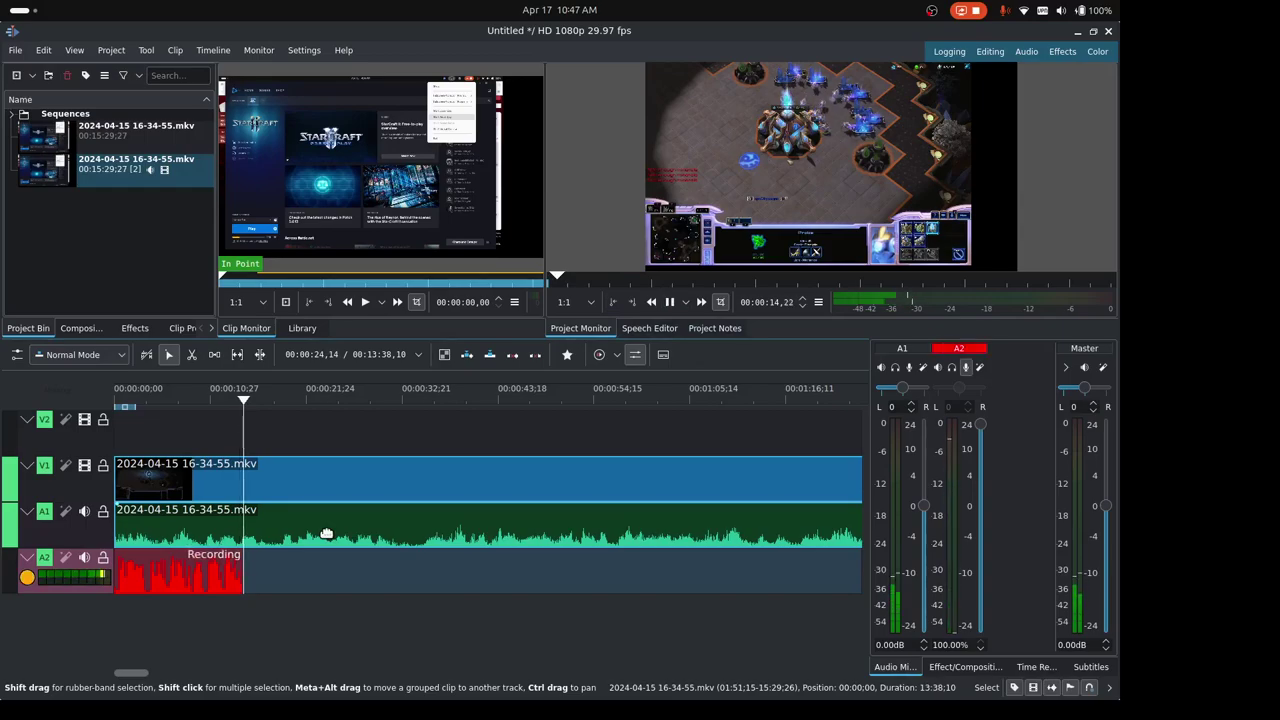
pyautogui.click(28, 580)
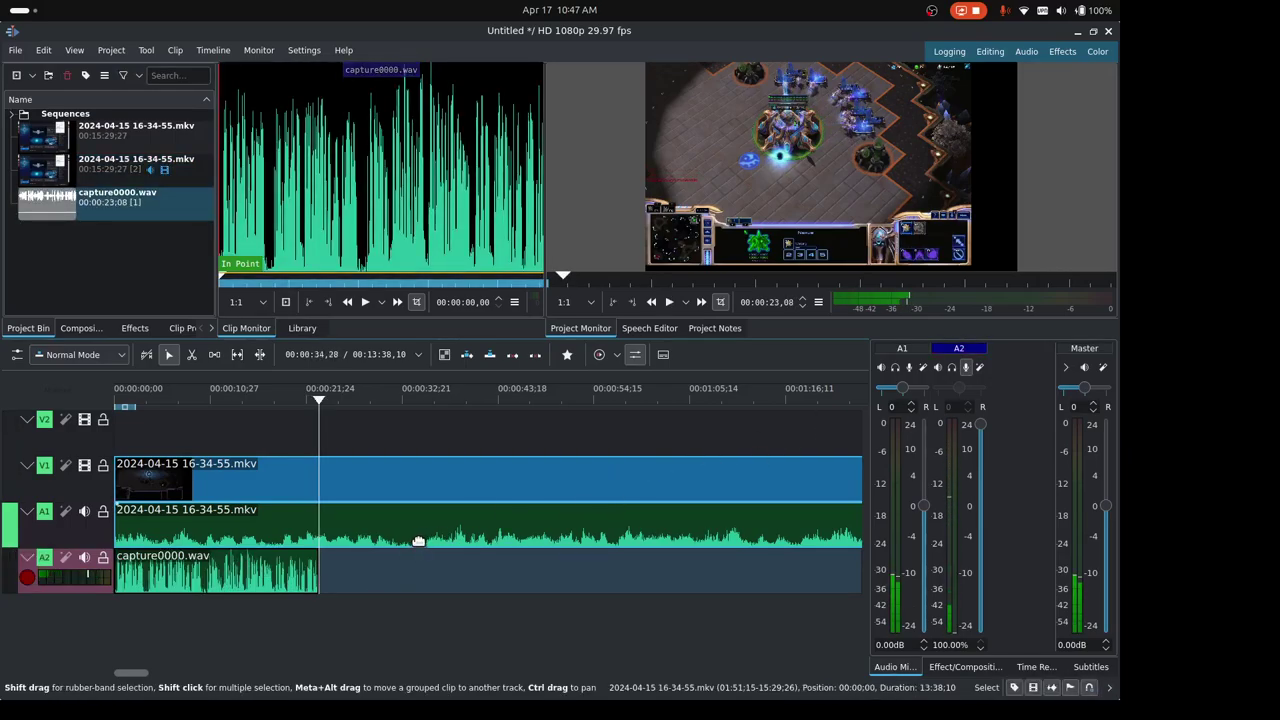
# Step: Record an 8-second second voiceover, capture0001.wav, on A2 starting around 00:00:47
pyautogui.click(425, 392)
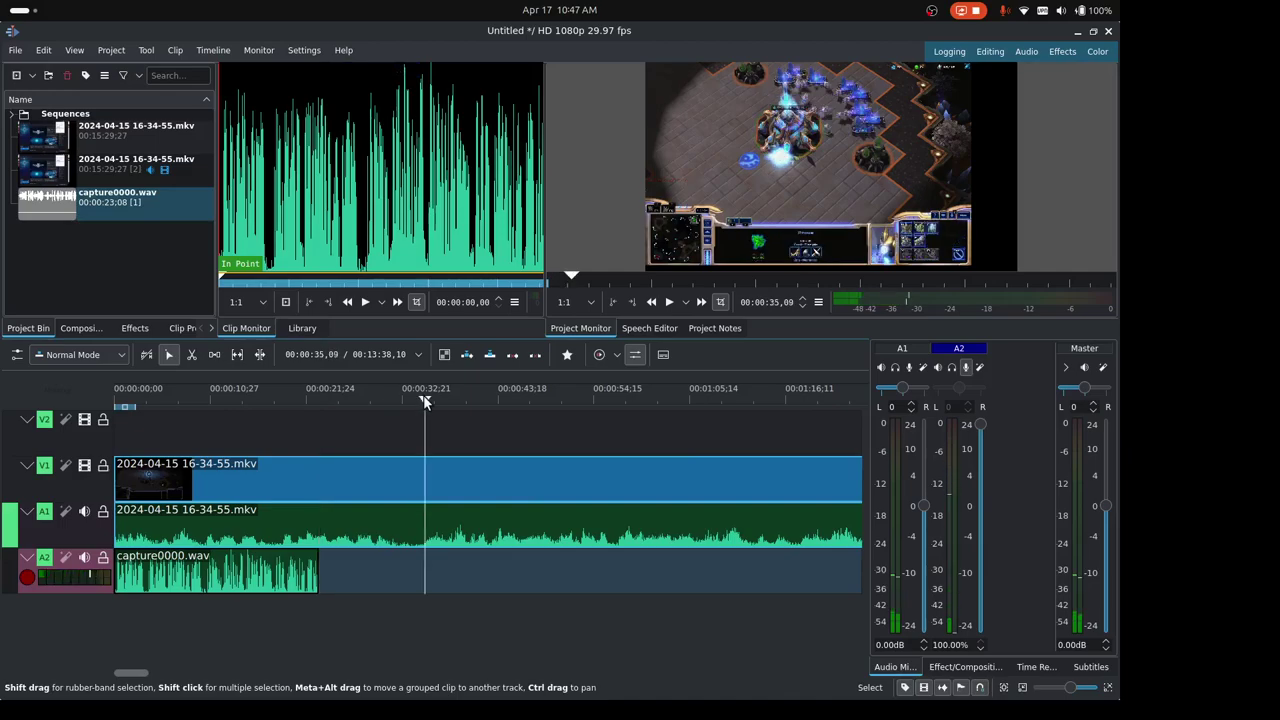
pyautogui.click(533, 399)
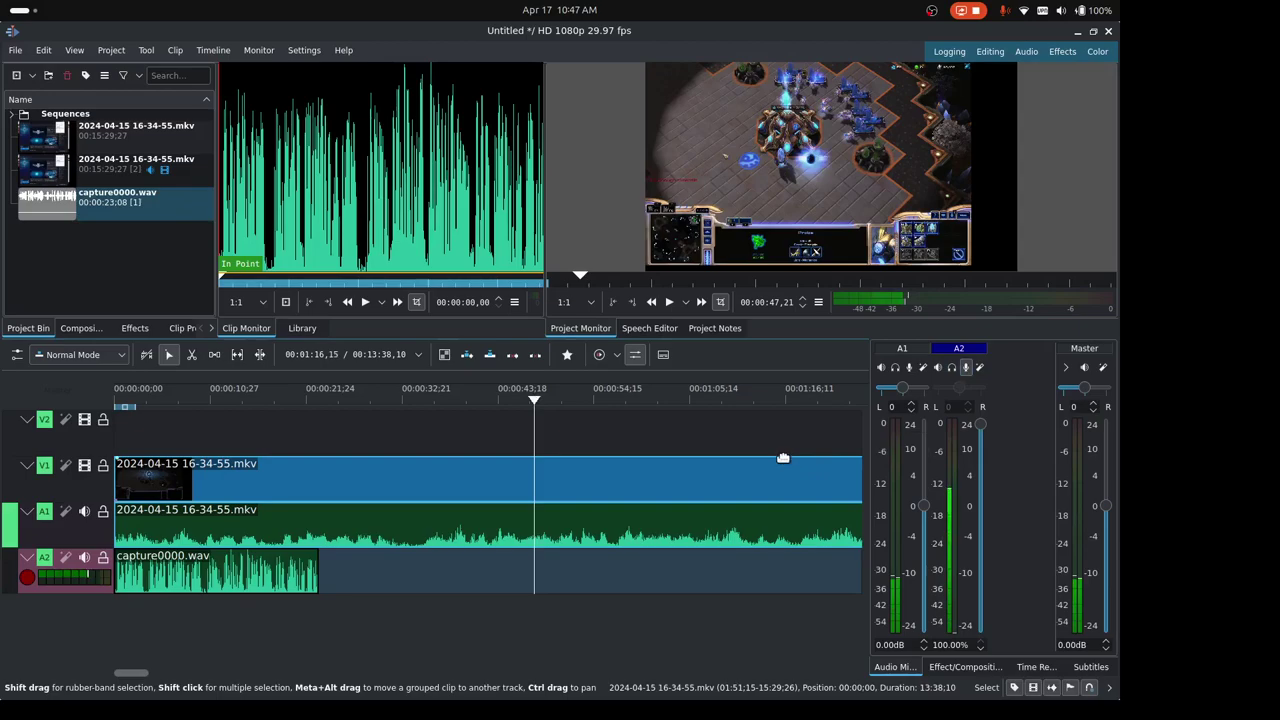
pyautogui.press('space')
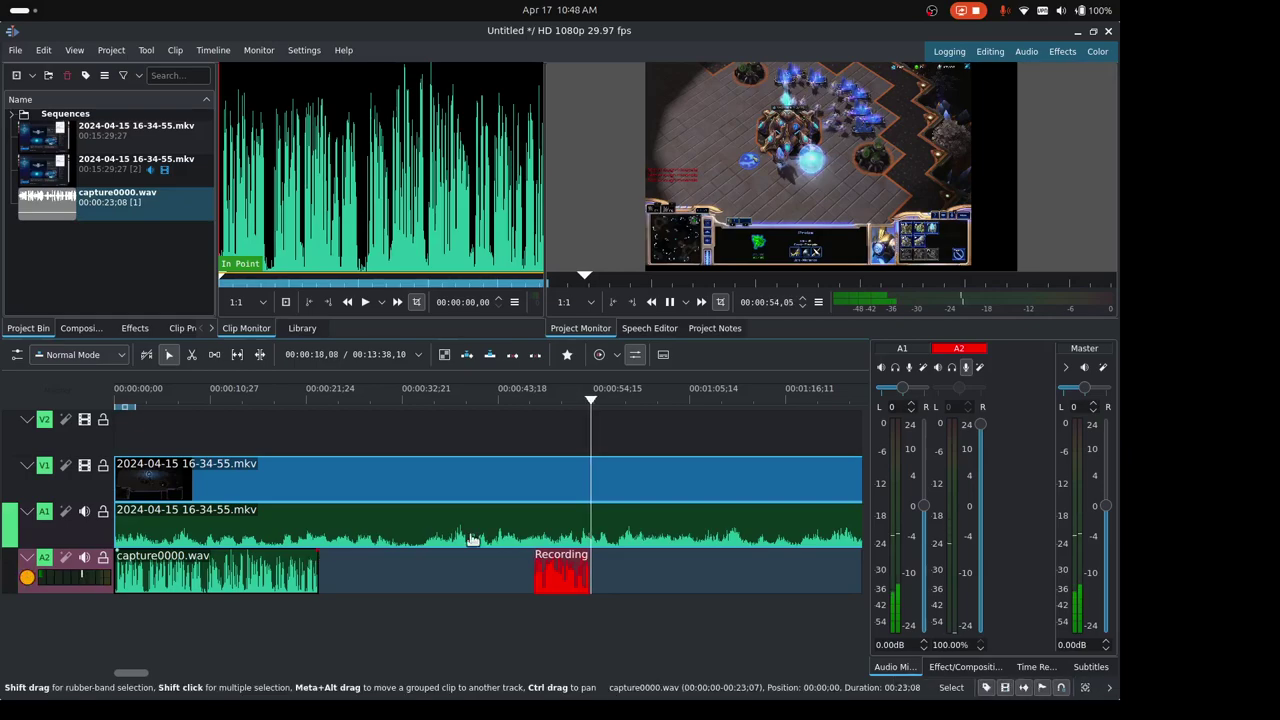
pyautogui.click(22, 576)
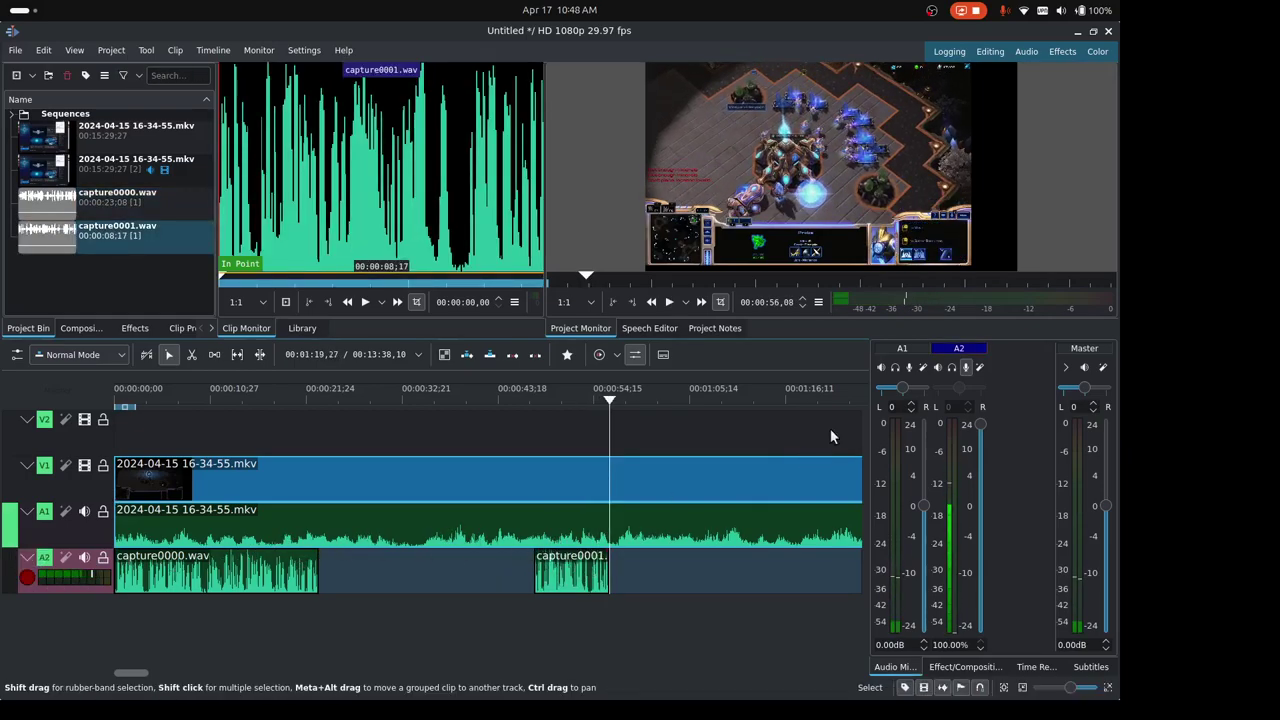
# Step: Disarm recording on A2 and replay the dubbed timeline from near the start
pyautogui.click(967, 370)
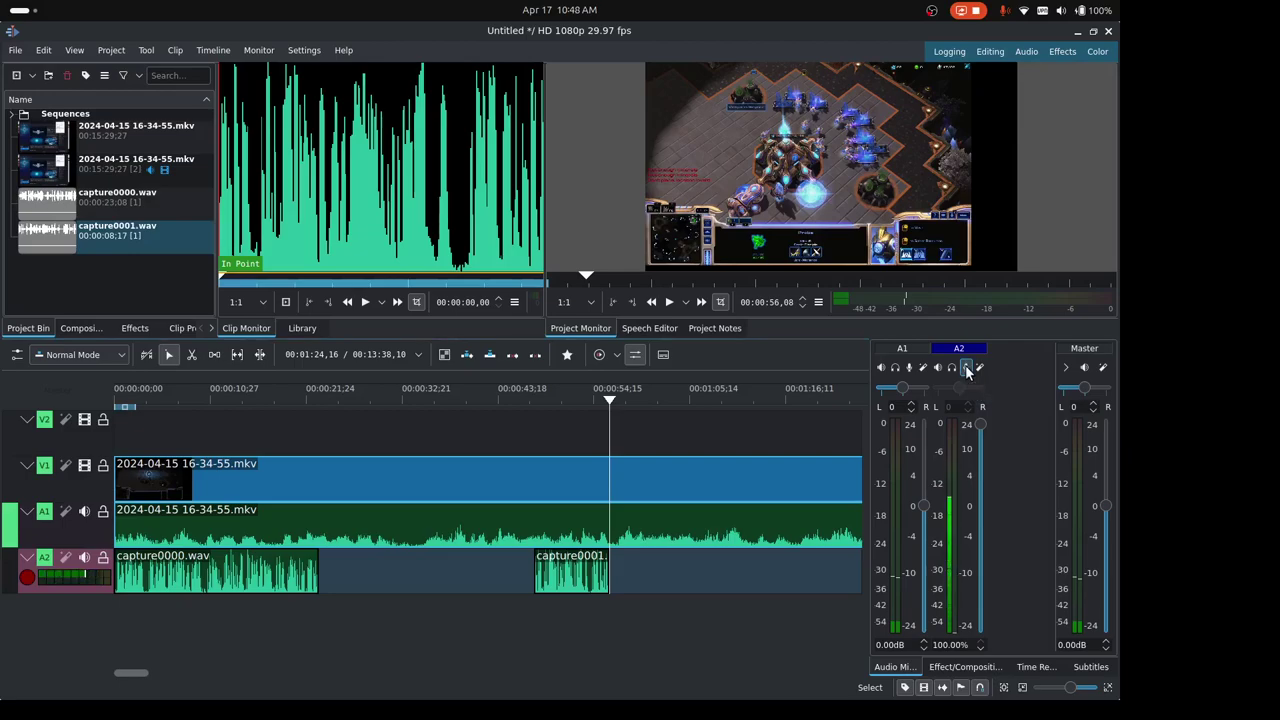
pyautogui.click(466, 389)
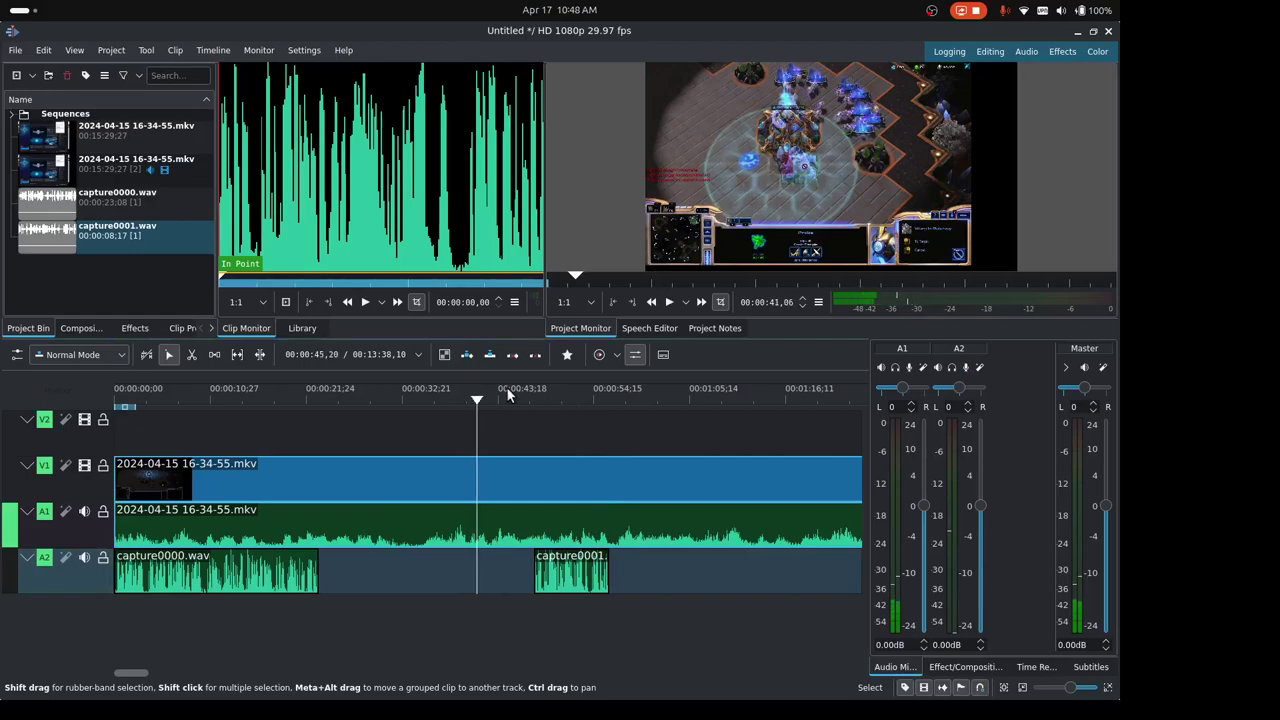
pyautogui.click(417, 393)
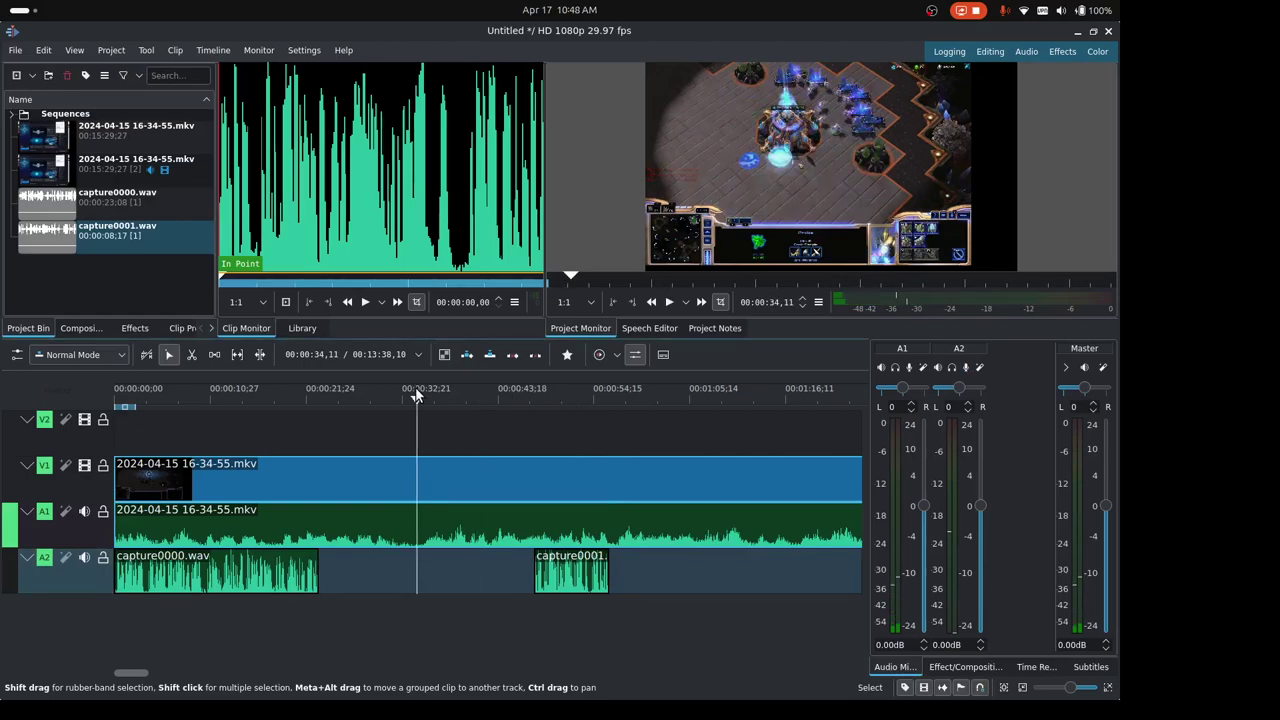
pyautogui.click(155, 397)
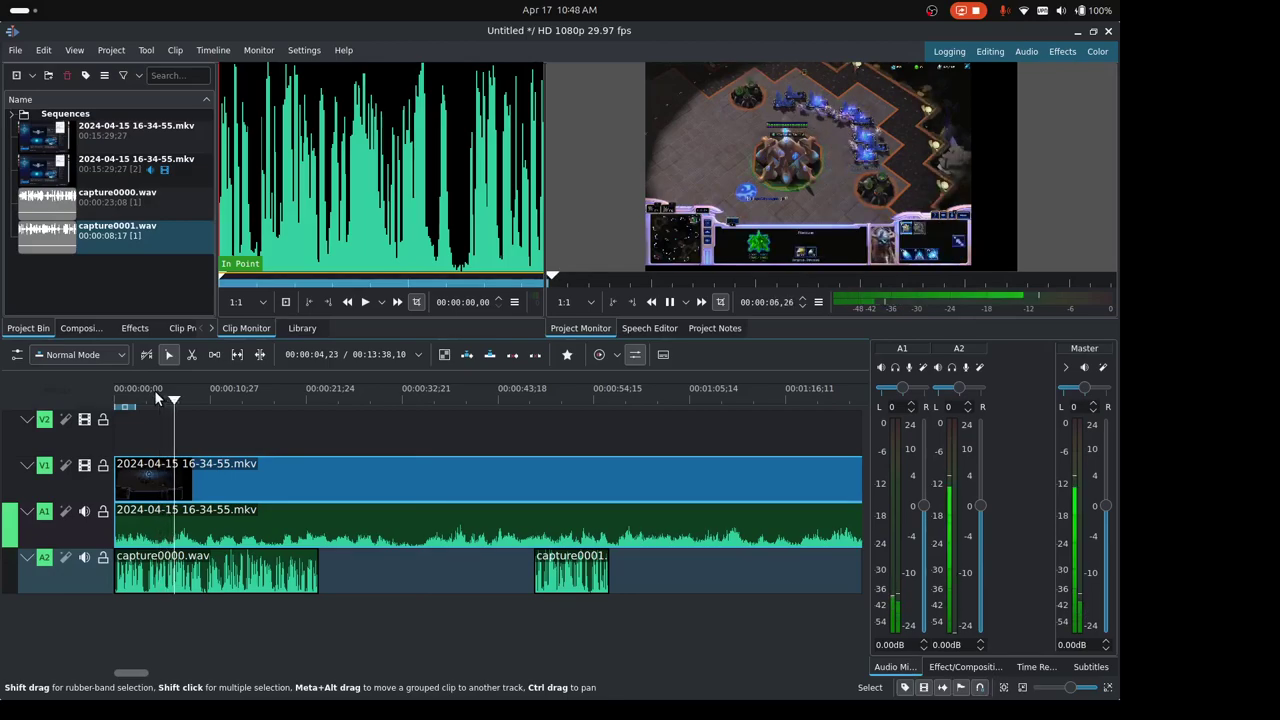
pyautogui.press('space')
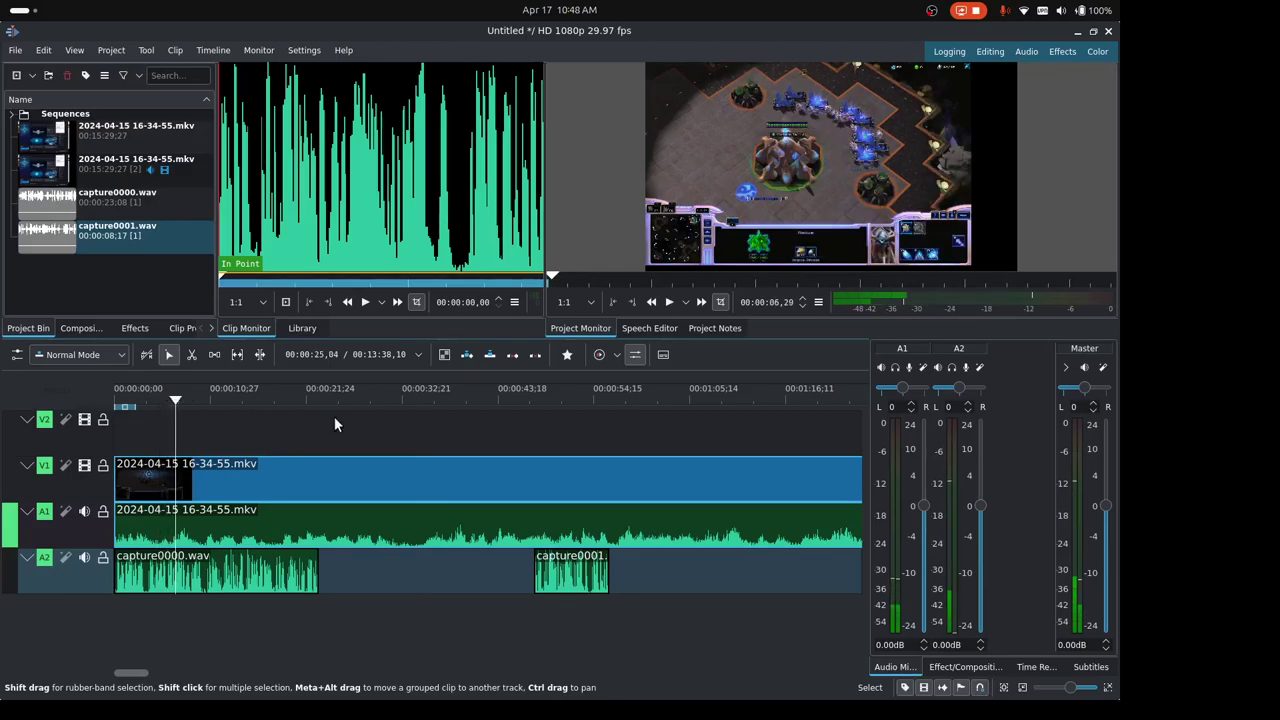
# Step: Ungroup the mkv clip's video and audio, then delete the original audio from A1
pyautogui.click(254, 525)
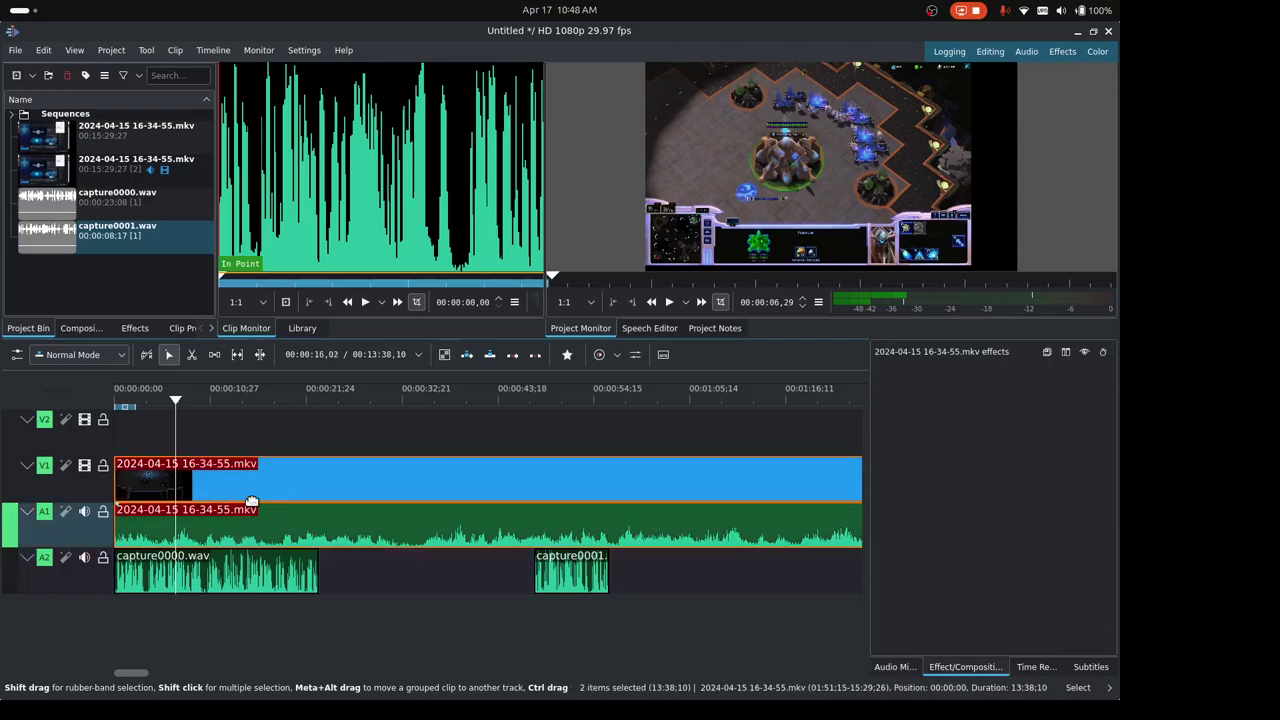
pyautogui.rightClick(262, 523)
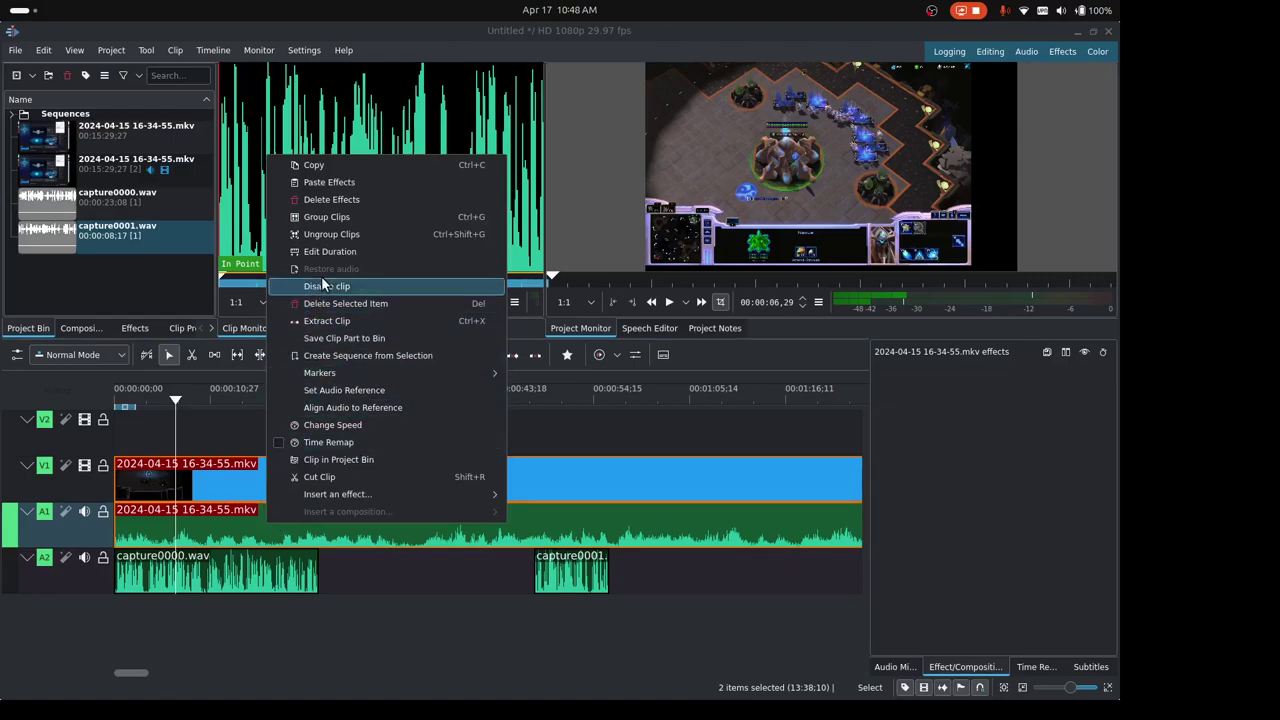
pyautogui.click(403, 237)
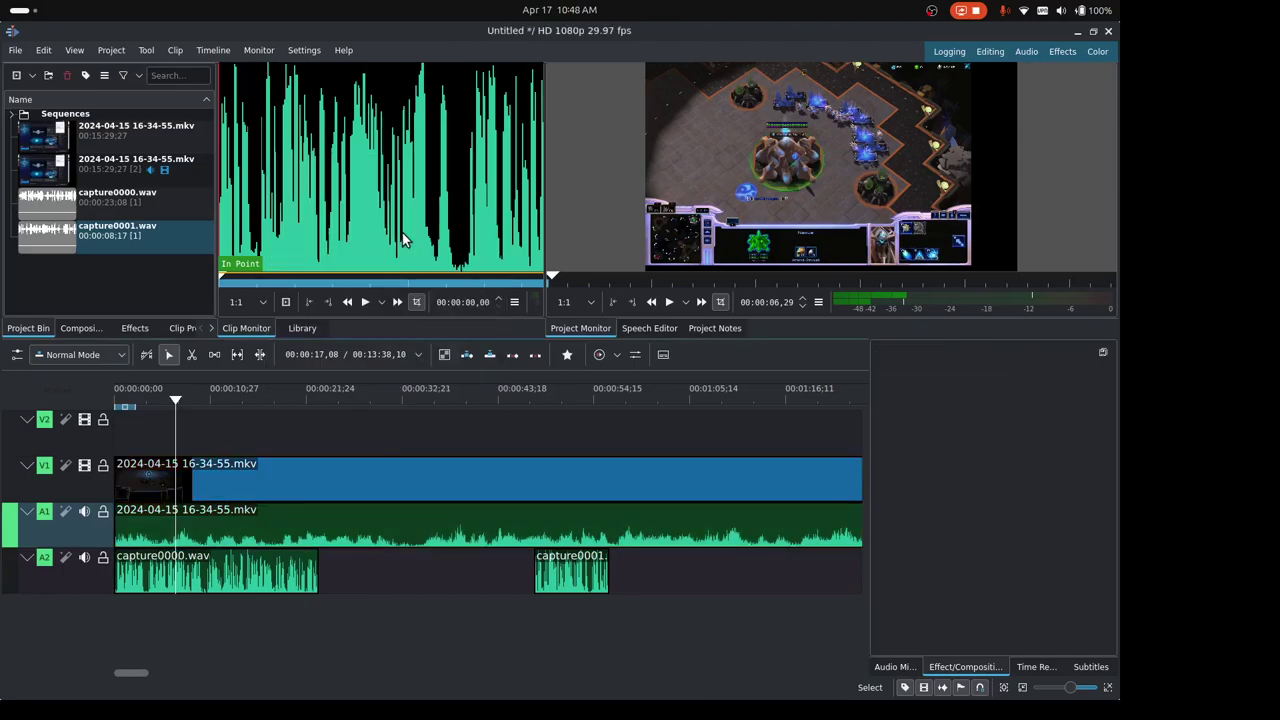
pyautogui.click(252, 518)
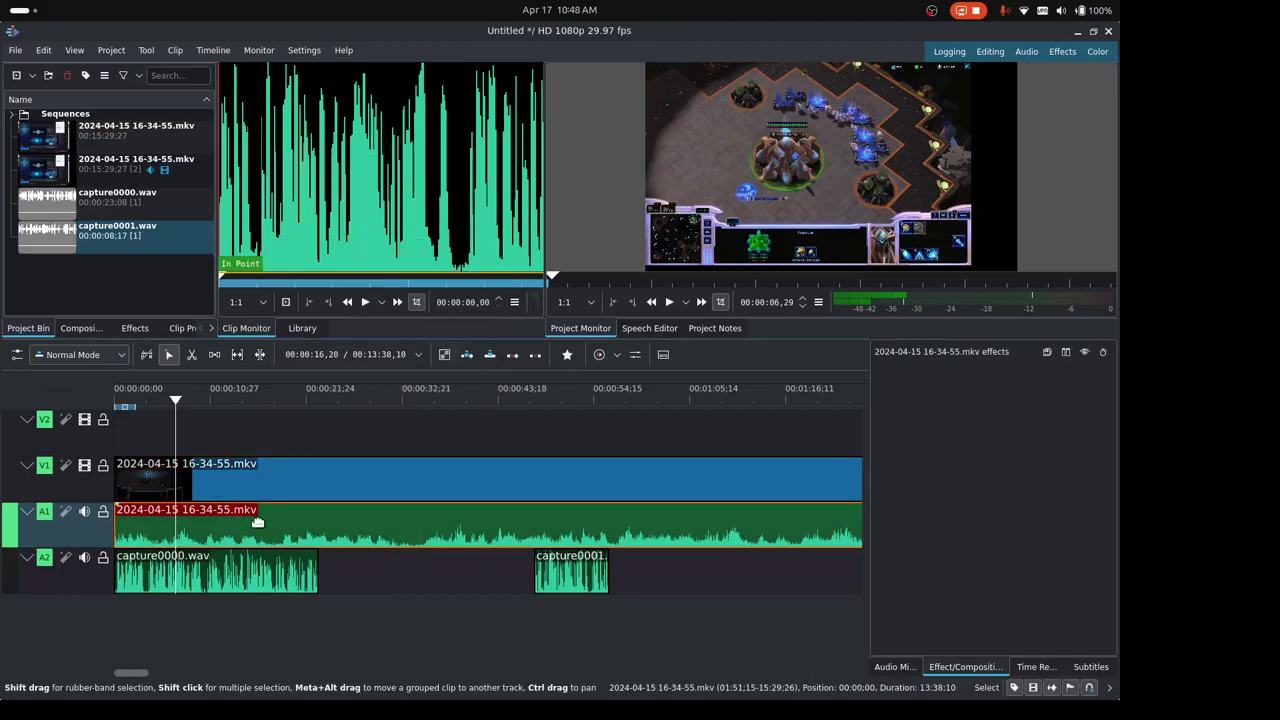
pyautogui.press('Delete')
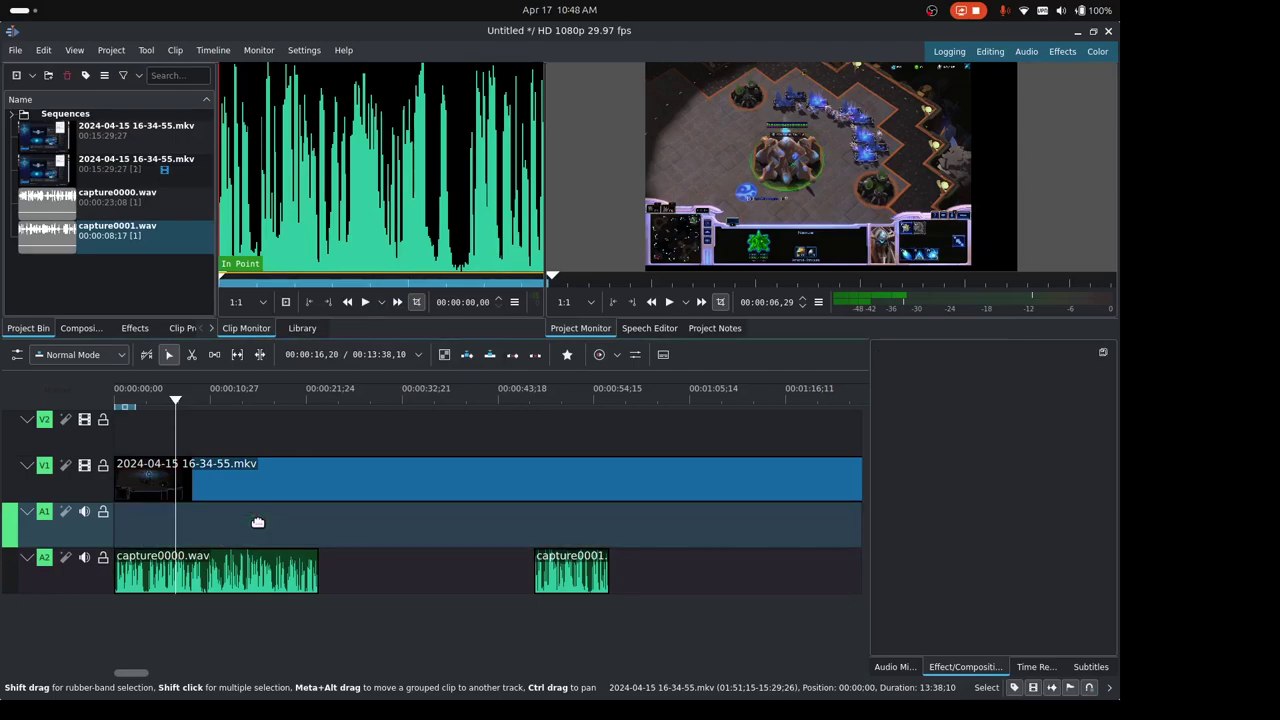
# Step: Enable Separate Channels for the audio waveforms from the A2 track menu
pyautogui.click(212, 470)
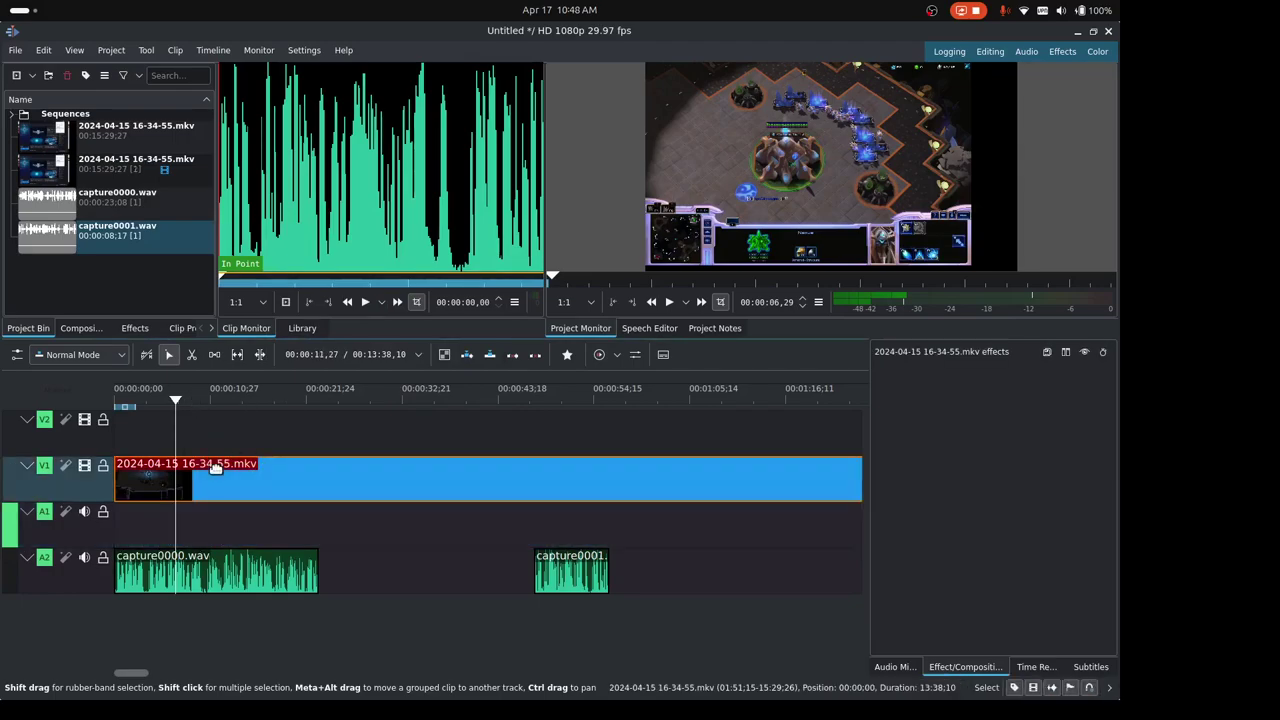
pyautogui.click(142, 571)
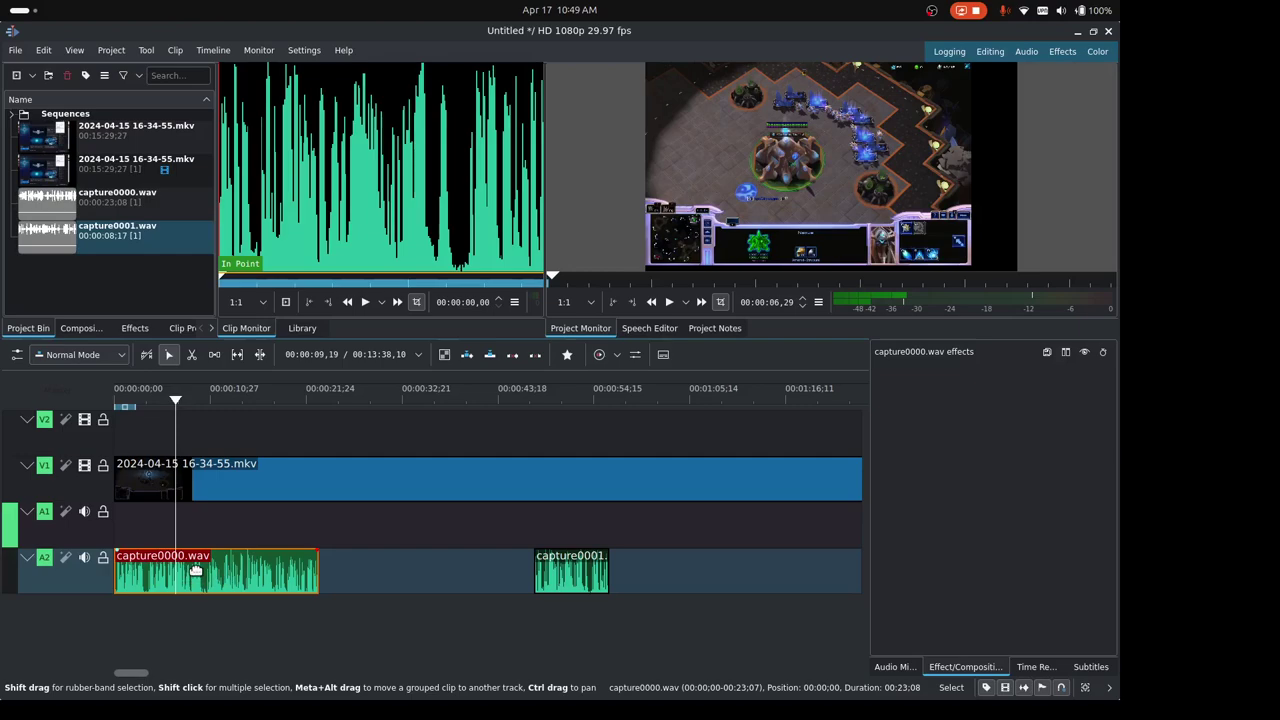
pyautogui.rightClick(115, 575)
pyautogui.click(102, 568)
pyautogui.rightClick(100, 575)
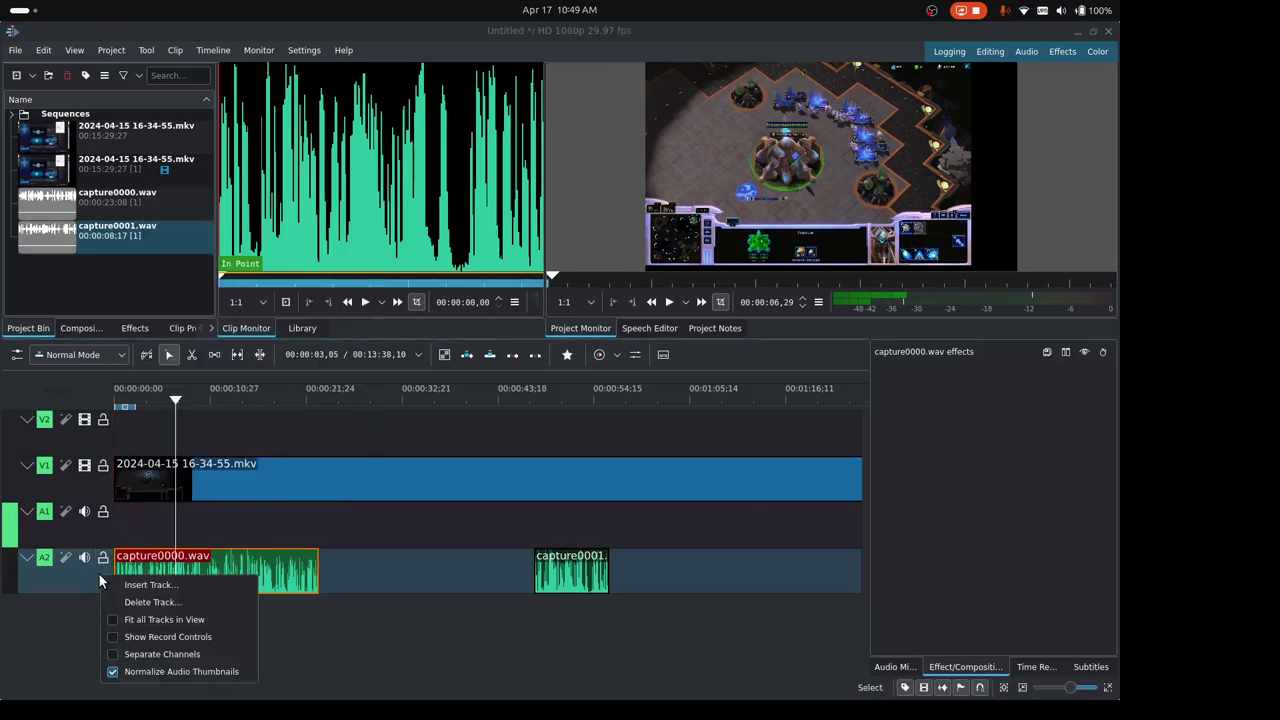
pyautogui.click(152, 654)
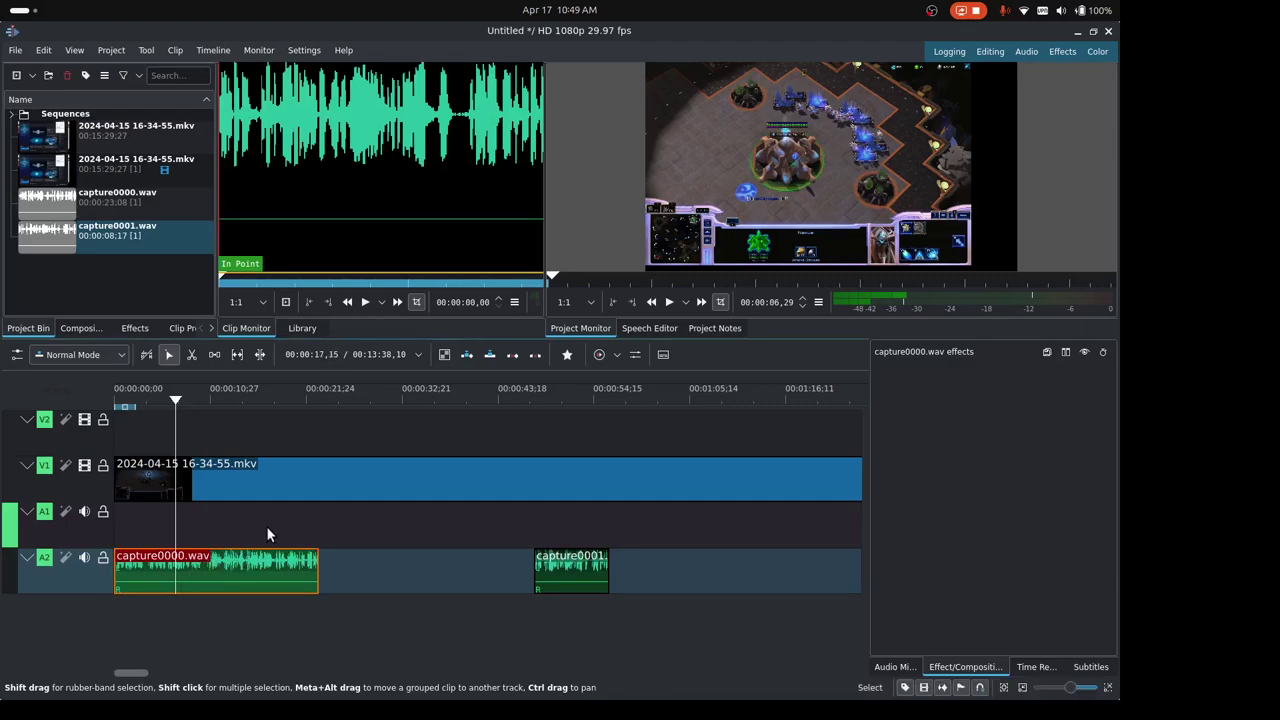
# Step: Restore the game's original audio onto A1, then select capture0000.wav on A2
pyautogui.hotkey('ctrl', 'v')
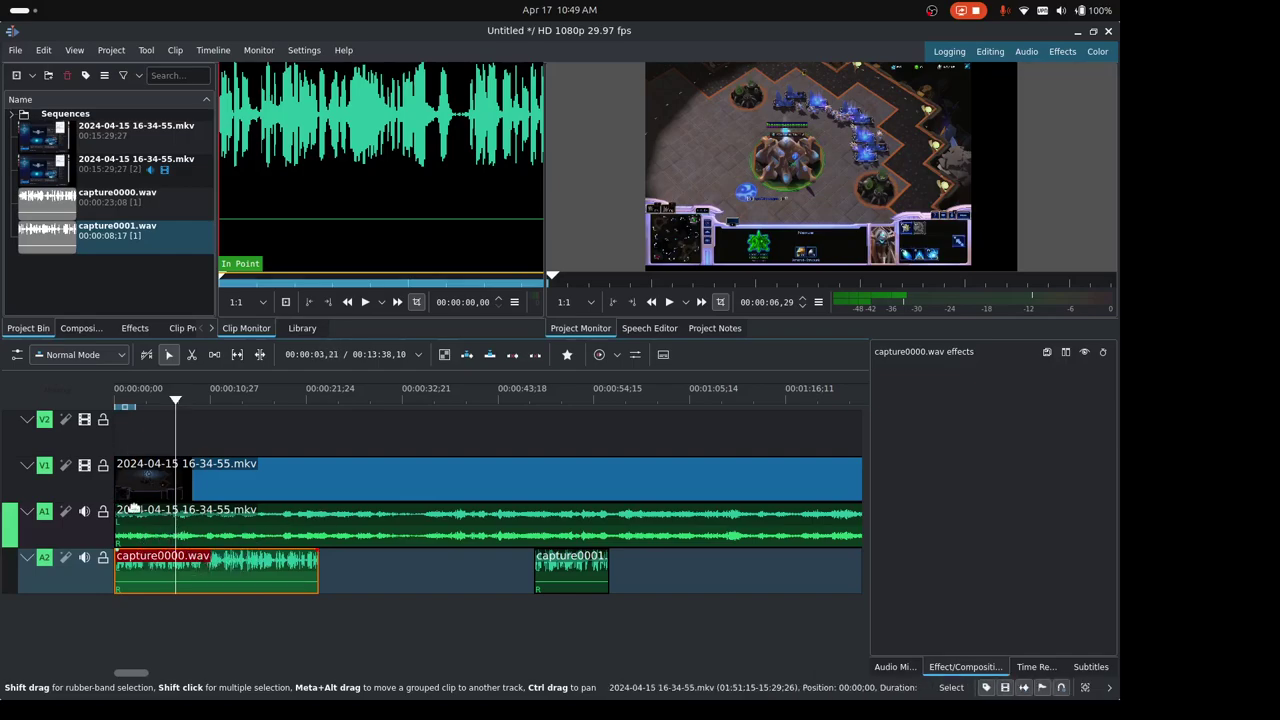
pyautogui.press('+')
pyautogui.click(206, 568)
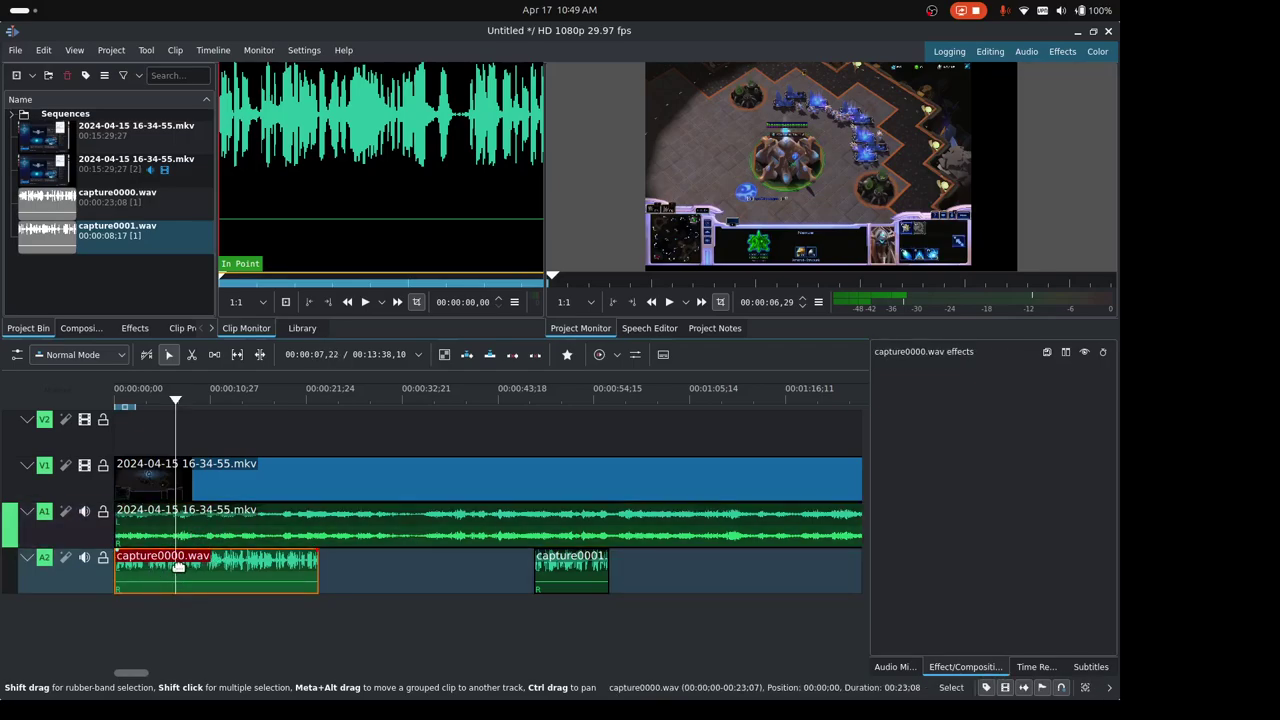
# Step: Apply the Channels > Stereo to mono effect to the capture0000.wav voiceover clip
pyautogui.click(124, 328)
pyautogui.click(54, 163)
pyautogui.click(48, 104)
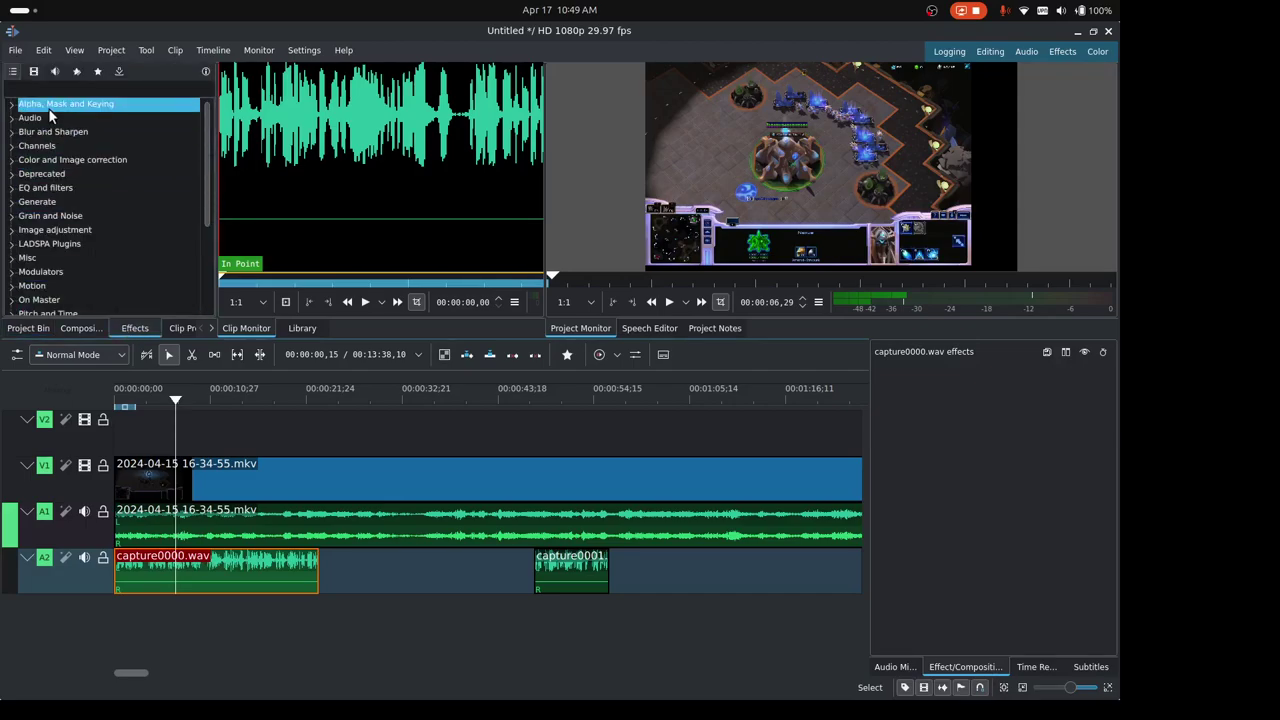
pyautogui.click(46, 118)
pyautogui.click(45, 147)
pyautogui.click(35, 119)
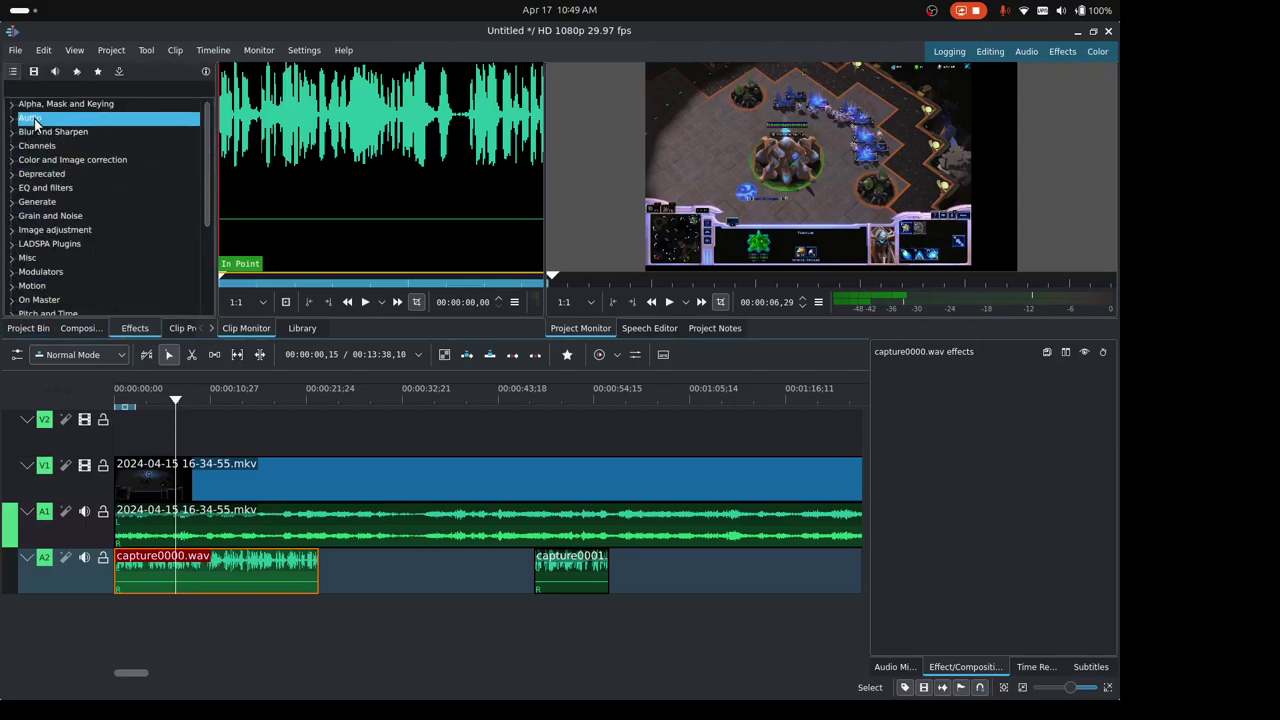
pyautogui.click(35, 147)
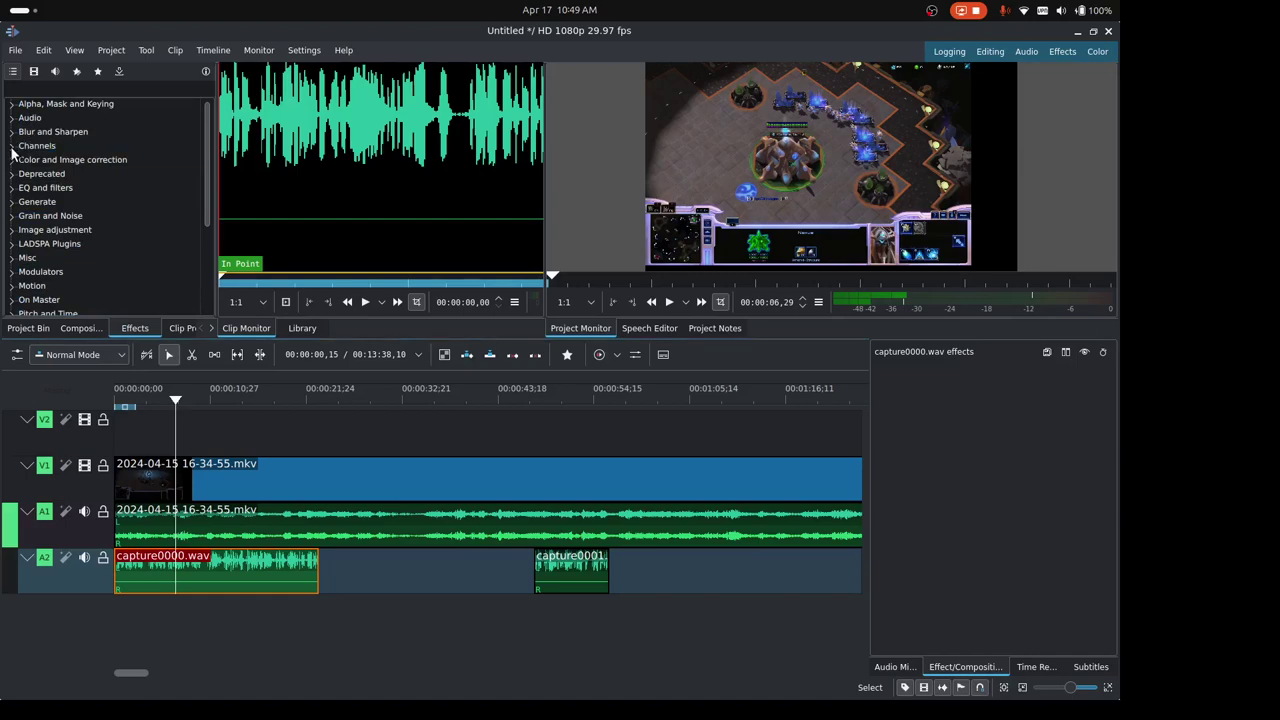
pyautogui.doubleClick(27, 150)
pyautogui.click(70, 202)
pyautogui.click(70, 246)
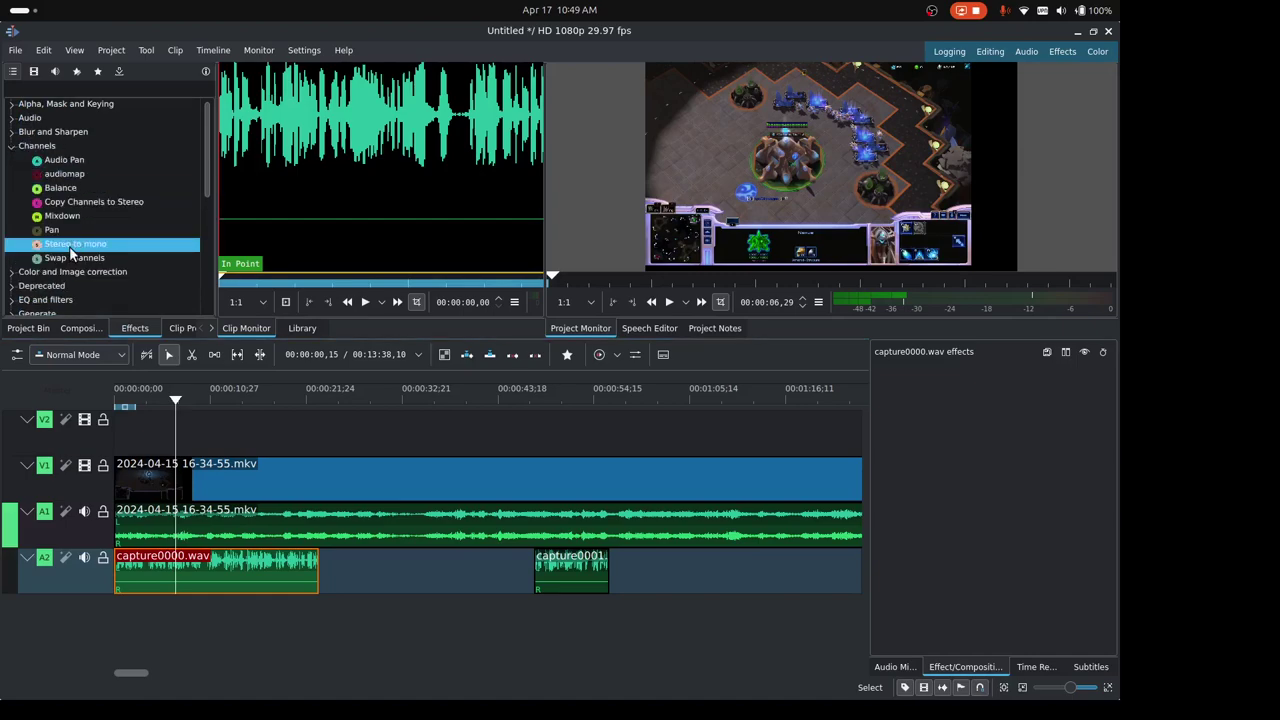
pyautogui.doubleClick(70, 245)
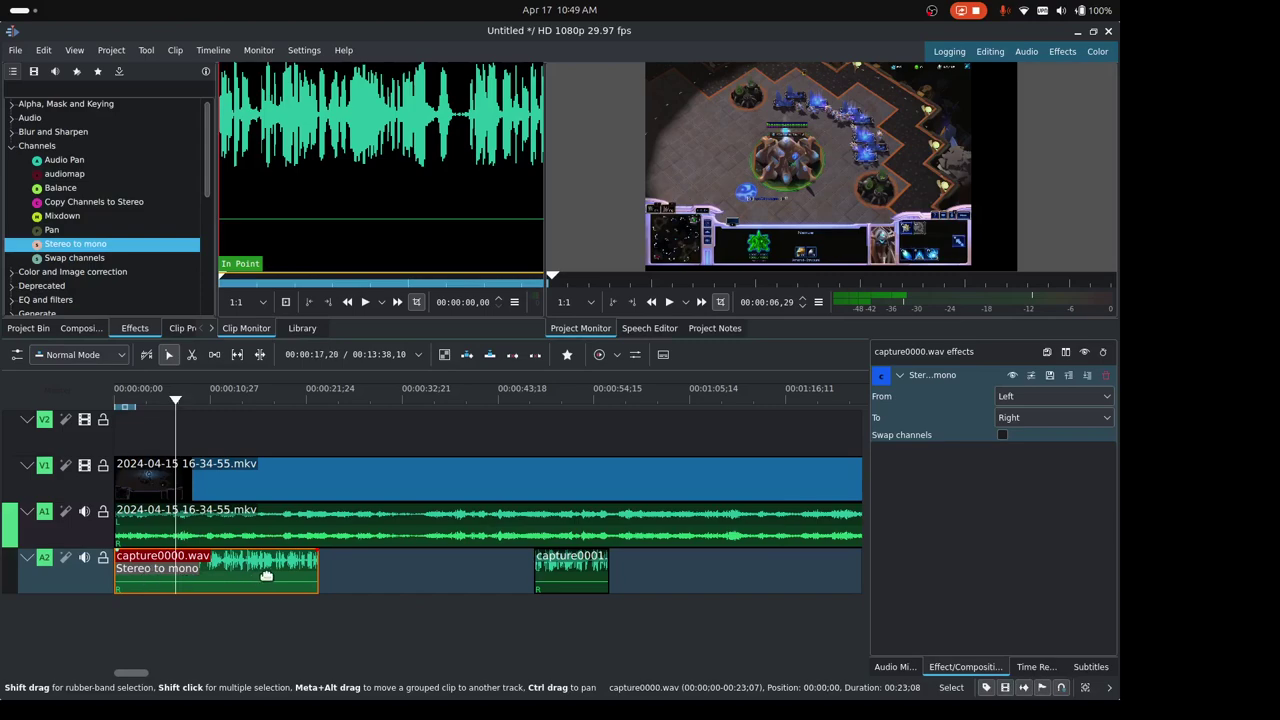
# Step: Delete the game's original mkv audio from A1 and return the playhead near the start
pyautogui.click(248, 528)
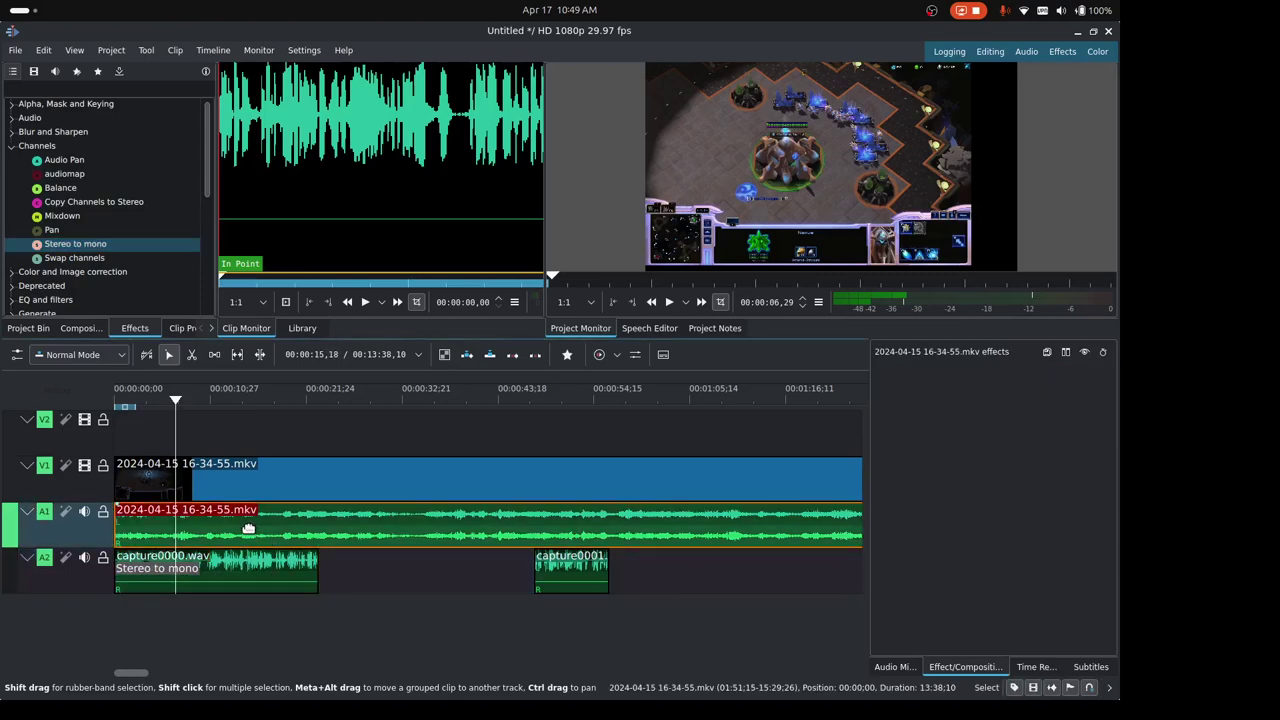
pyautogui.press('Delete')
pyautogui.click(154, 395)
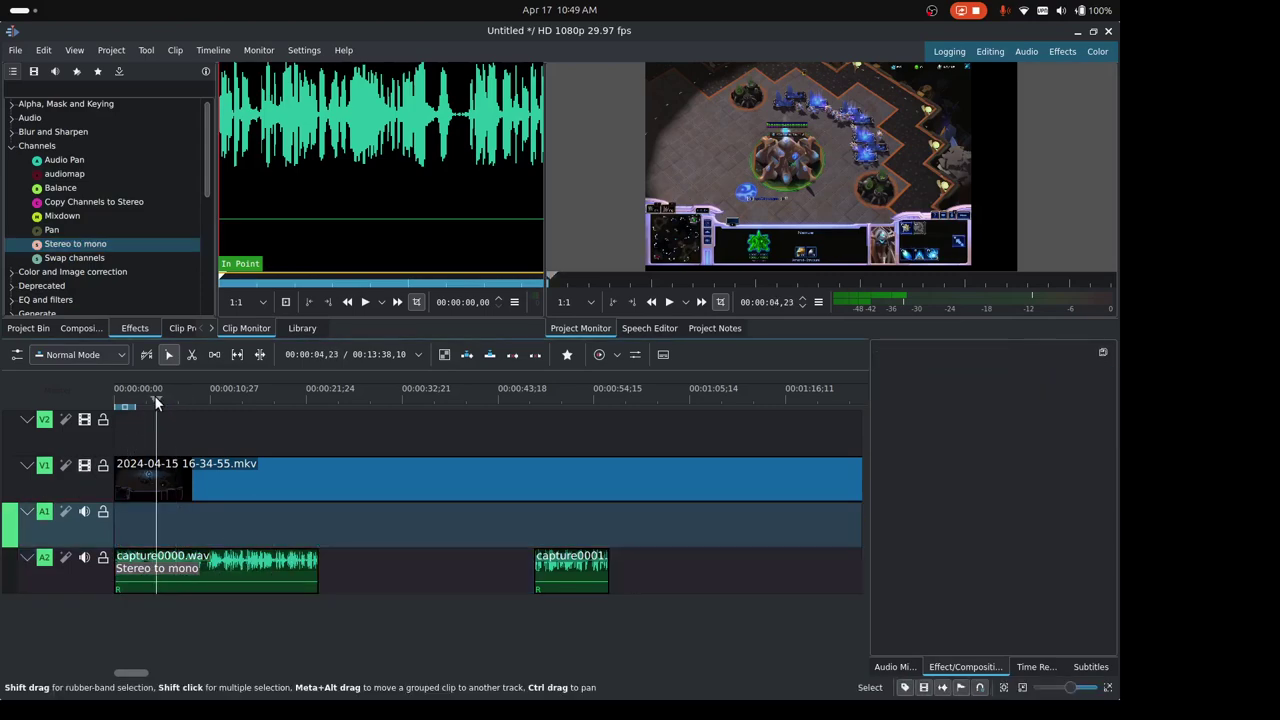
# Step: Play back the video with the Stereo to mono voiceover, then stop
pyautogui.click(267, 565)
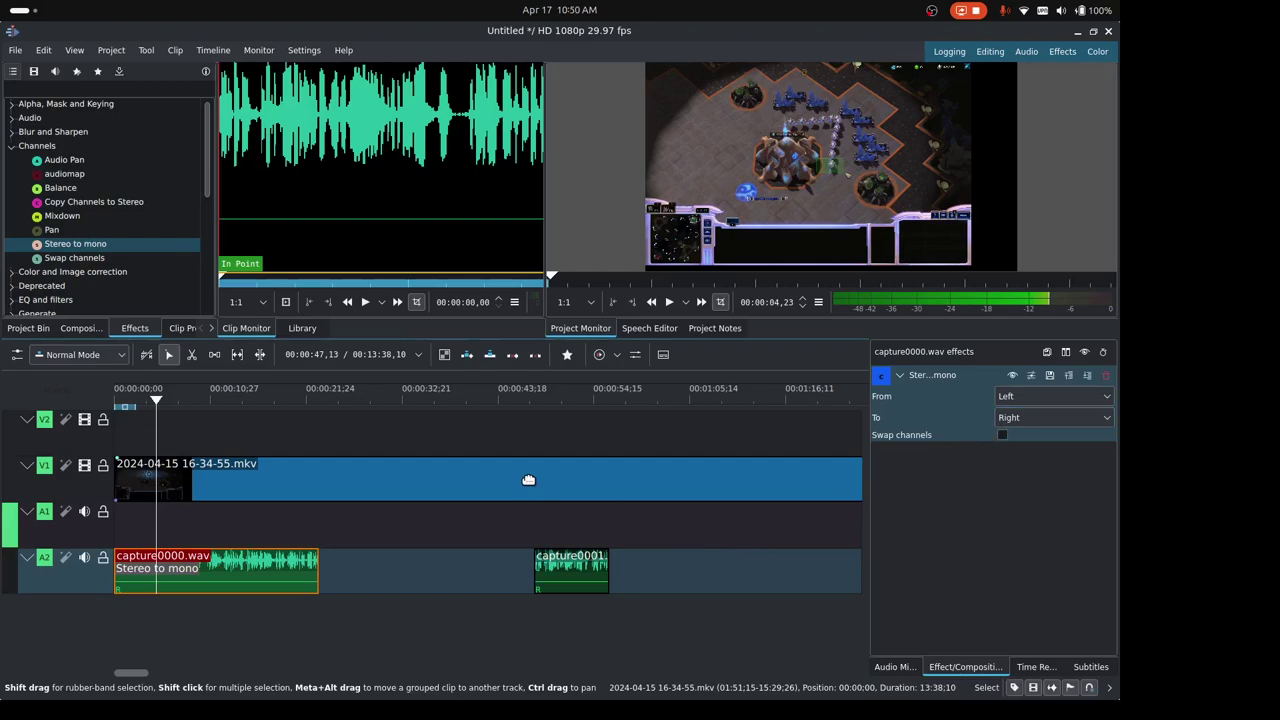
pyautogui.press('space')
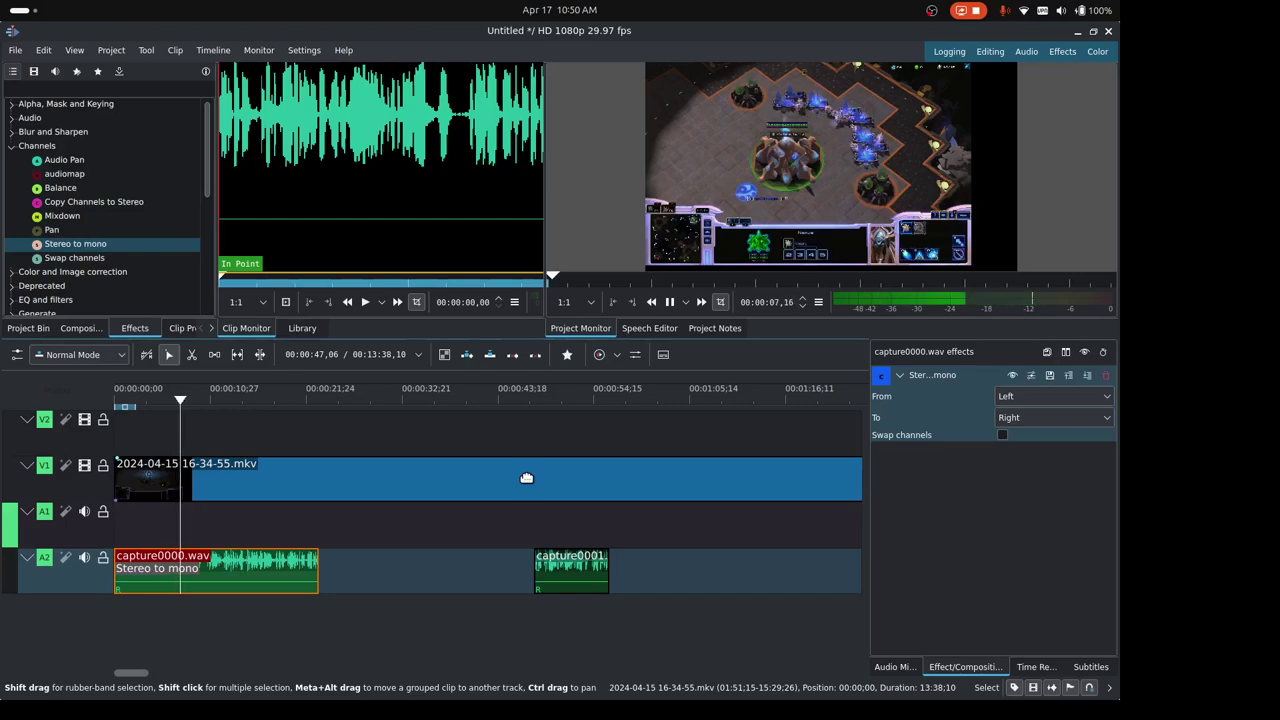
pyautogui.press('space')
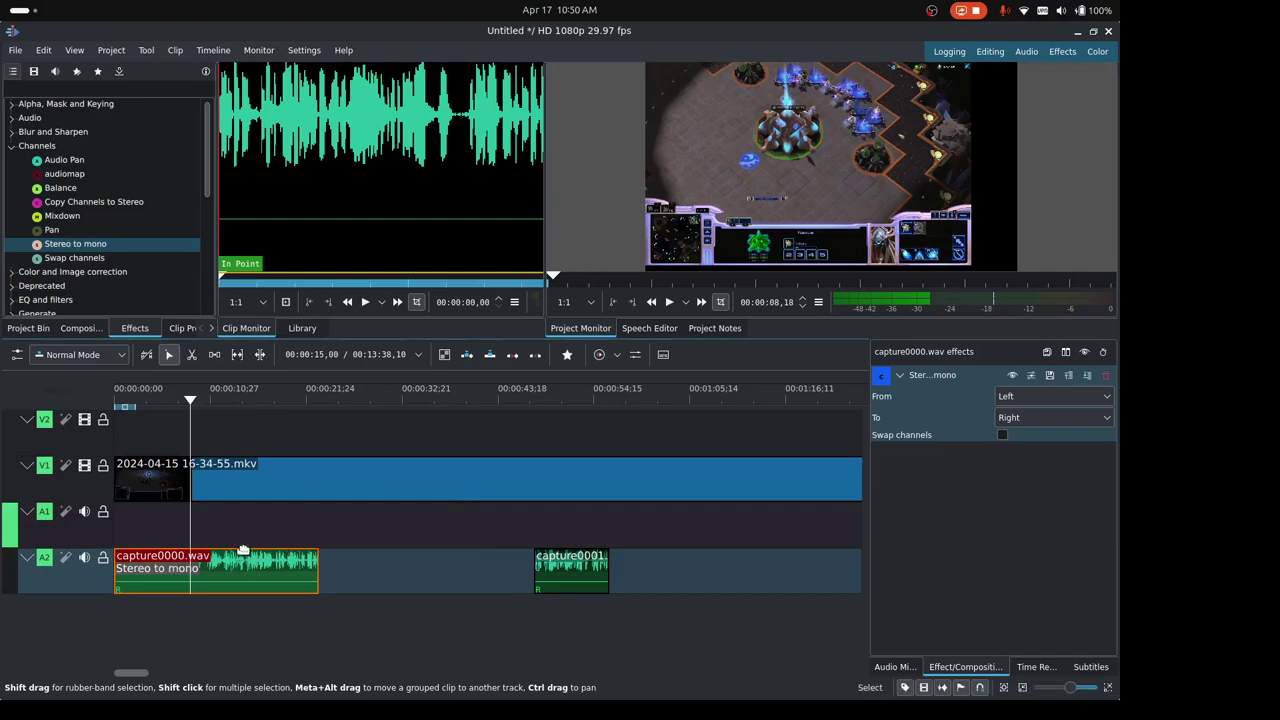
# Step: Move capture0000.wav from A2 to A1, group it with the V1 mkv clip, and test-drag the group
pyautogui.moveTo(243, 549); pyautogui.dragTo(240, 526)
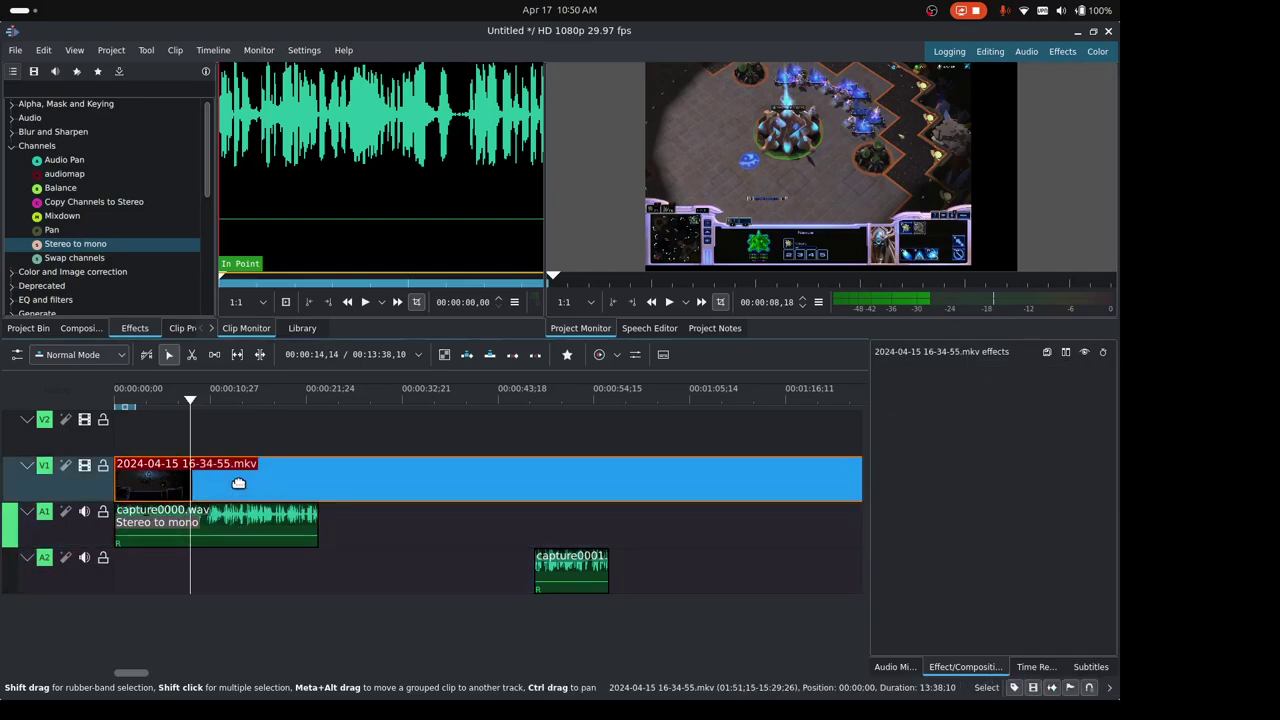
pyautogui.click(237, 480)
pyautogui.keyDown('shift'); pyautogui.click(245, 522); pyautogui.keyUp('shift')
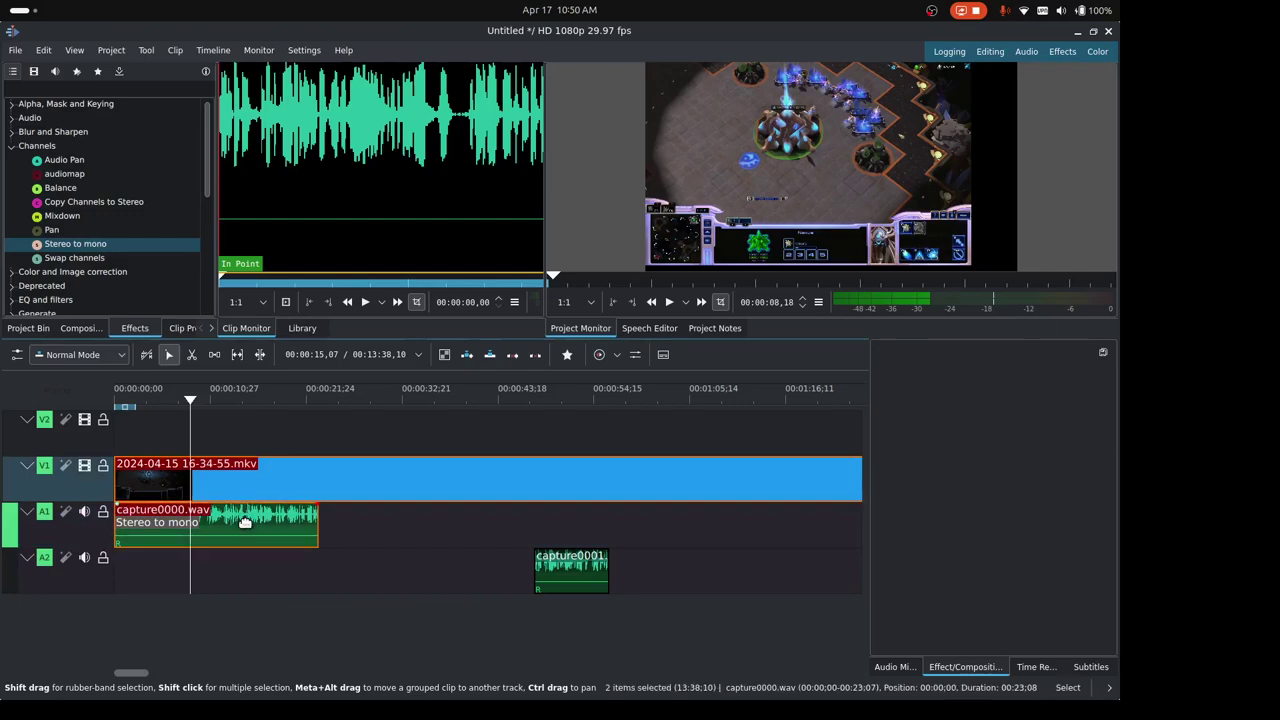
pyautogui.rightClick(222, 527)
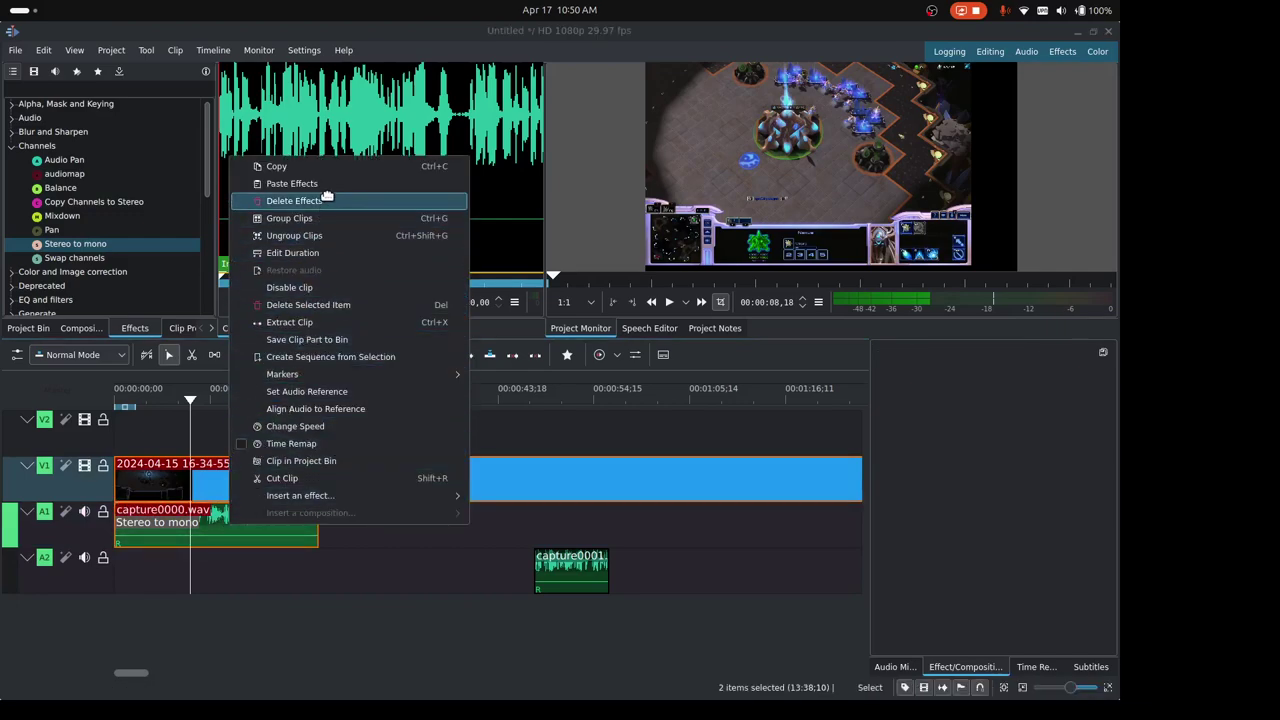
pyautogui.click(334, 218)
pyautogui.moveTo(305, 486); pyautogui.dragTo(200, 478)
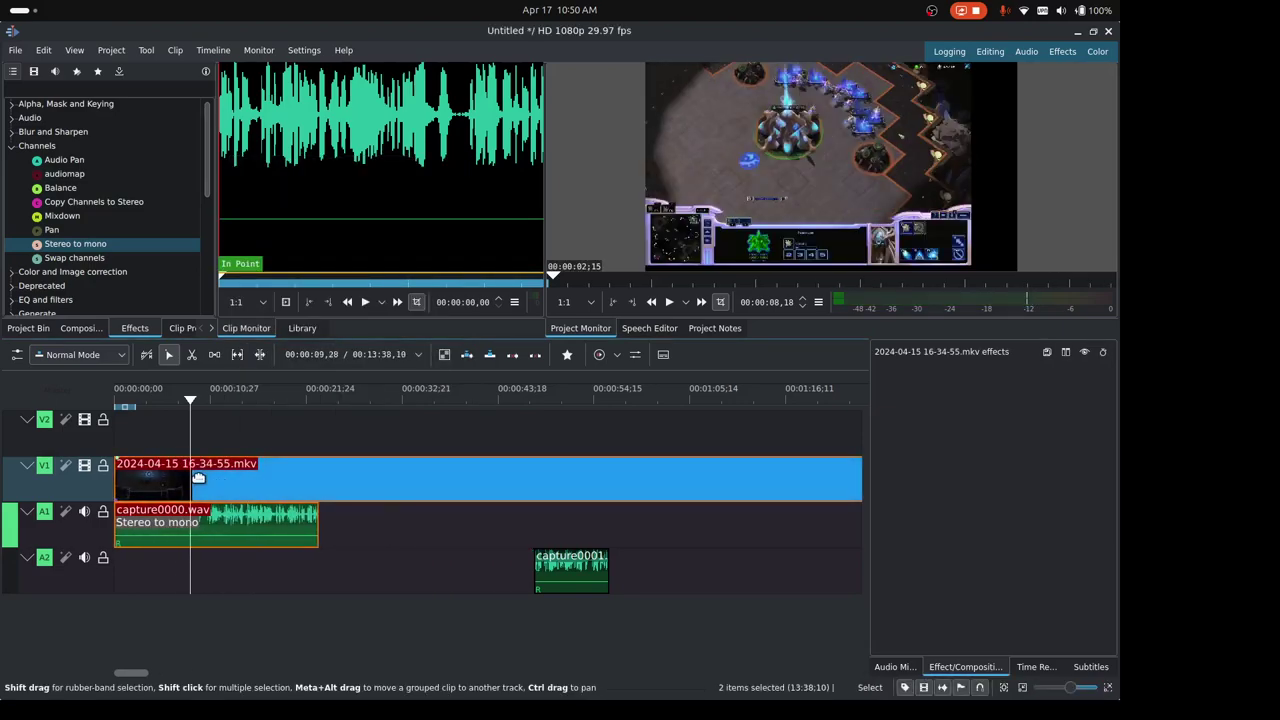